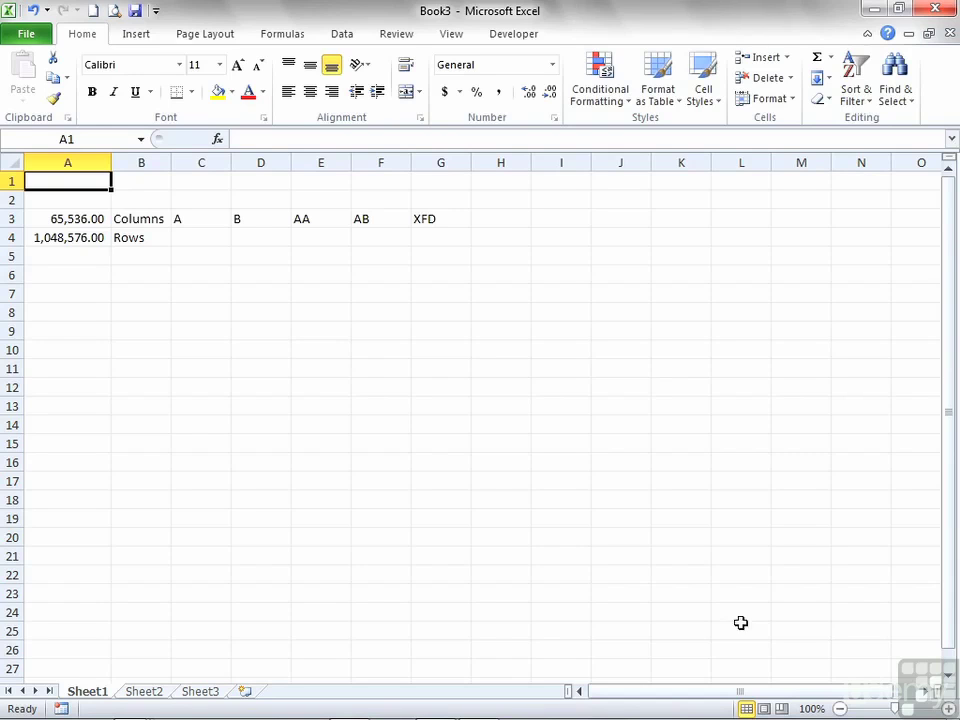
Inspect the column-count formula, the column letters B, AA, AB and XFD, and the row-count formula
left_click(88, 221)
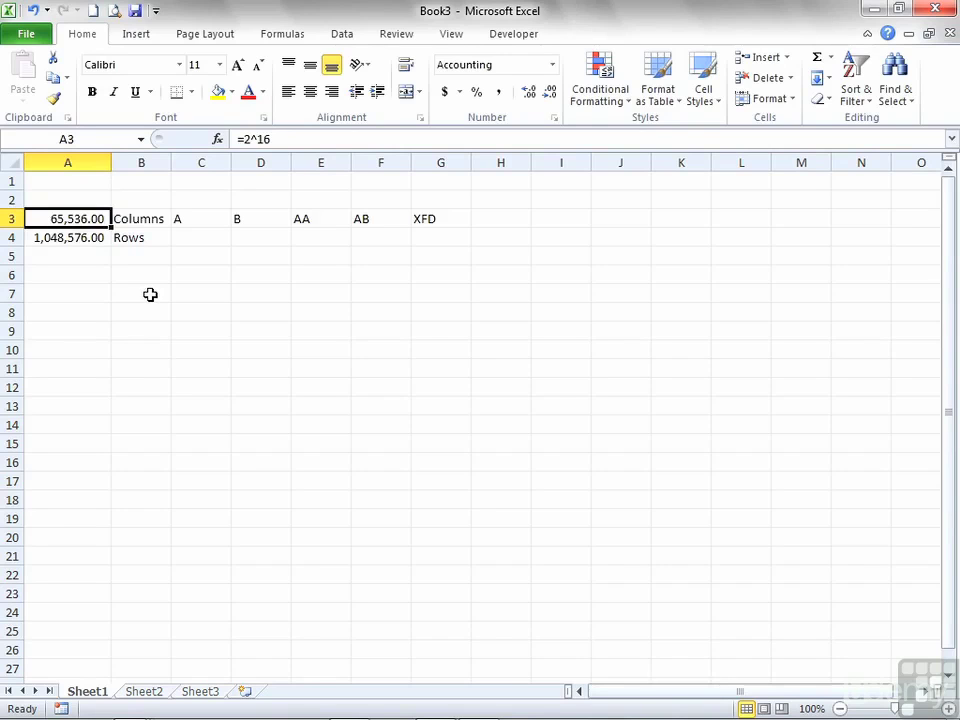
left_click(260, 220)
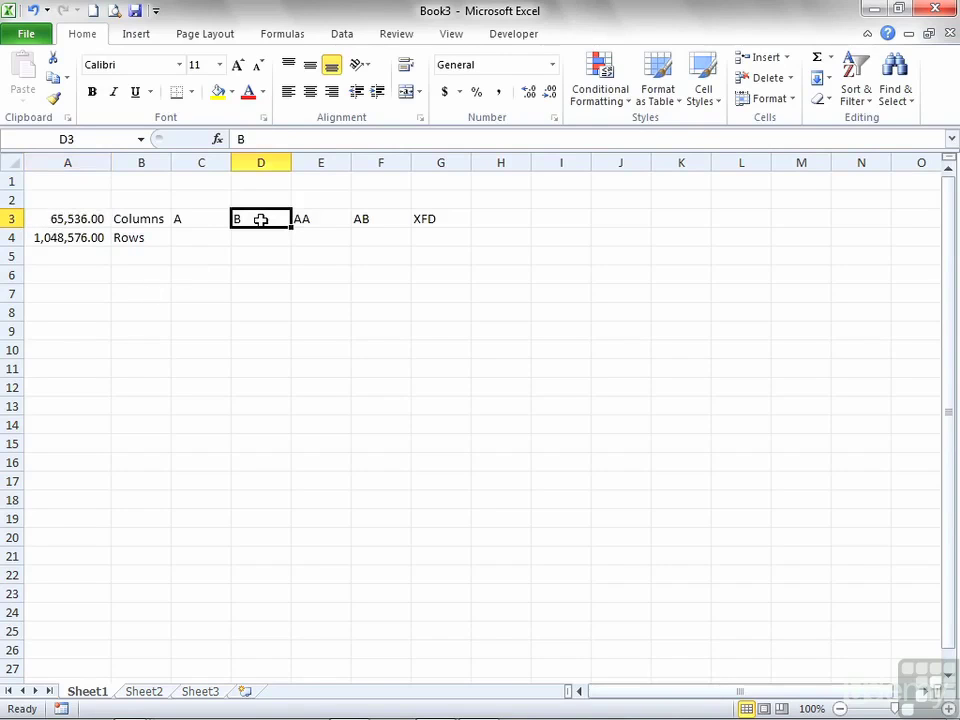
left_click(318, 220)
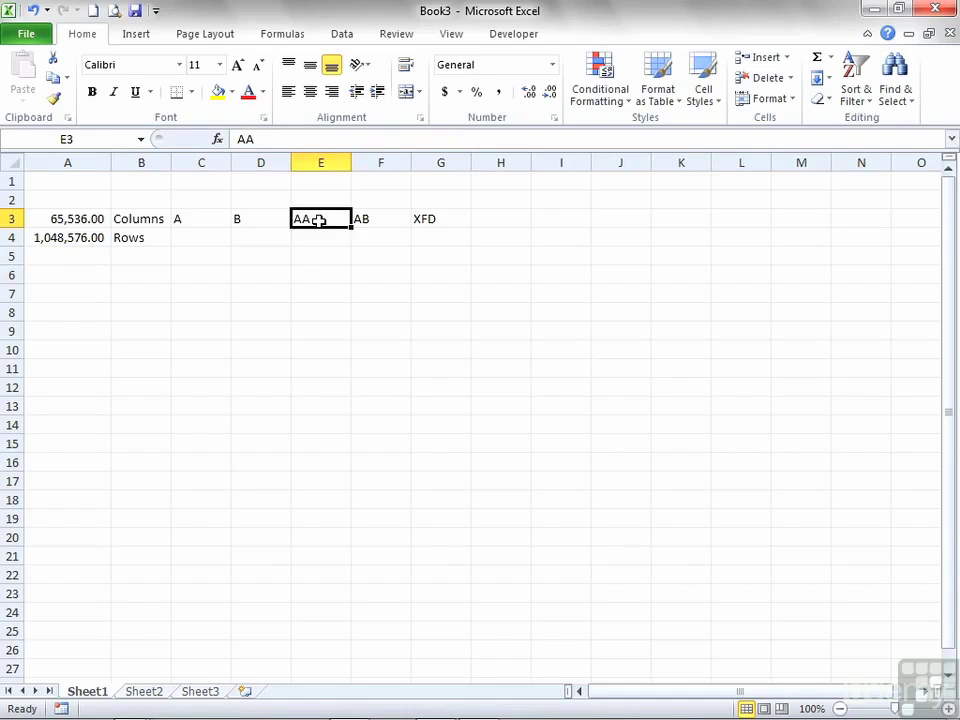
left_click(370, 220)
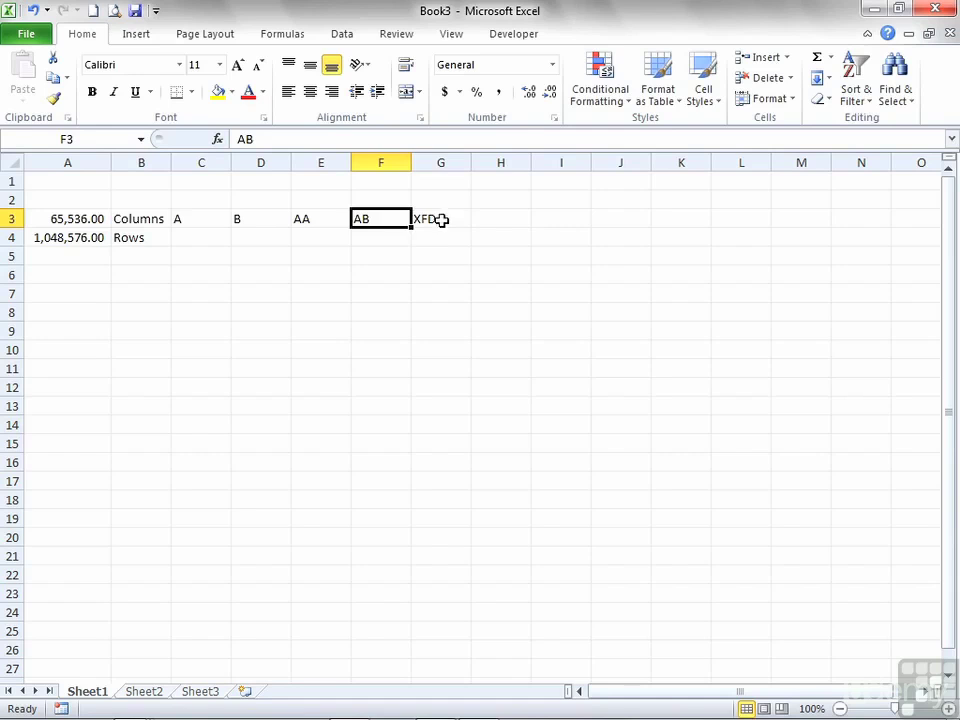
left_click(439, 219)
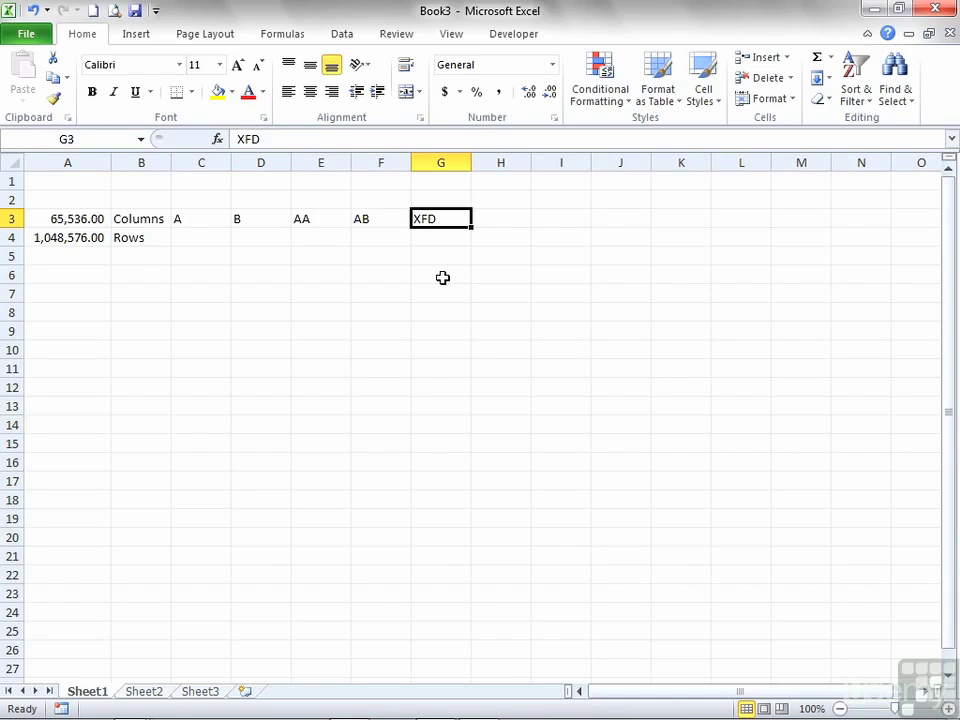
left_click(75, 240)
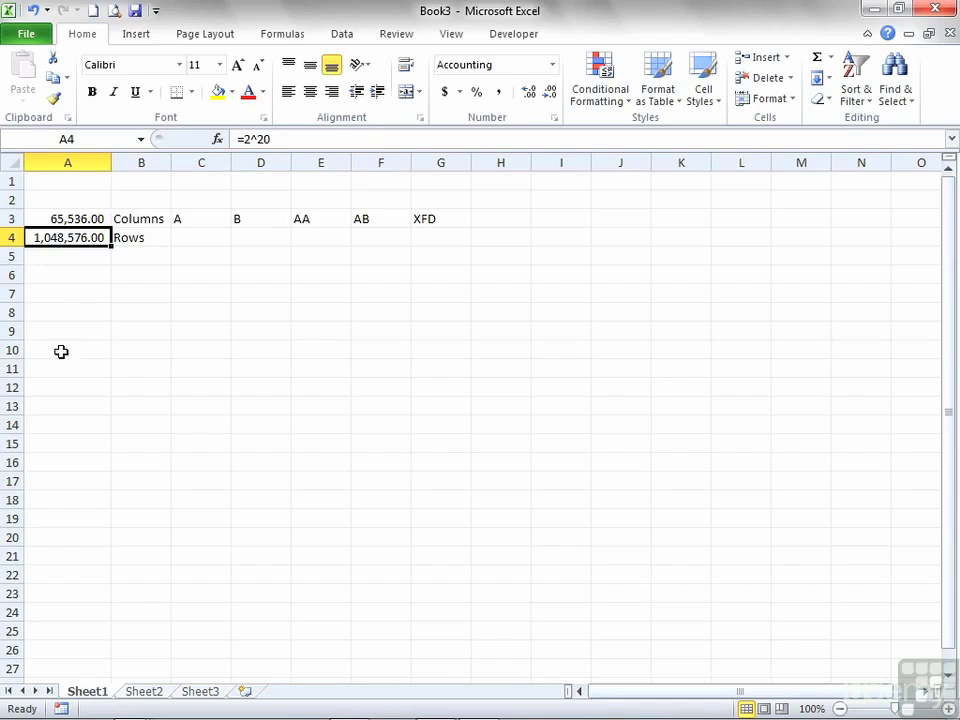
scroll(62, 381, "down", 9)
scroll(62, 381, "up", 5)
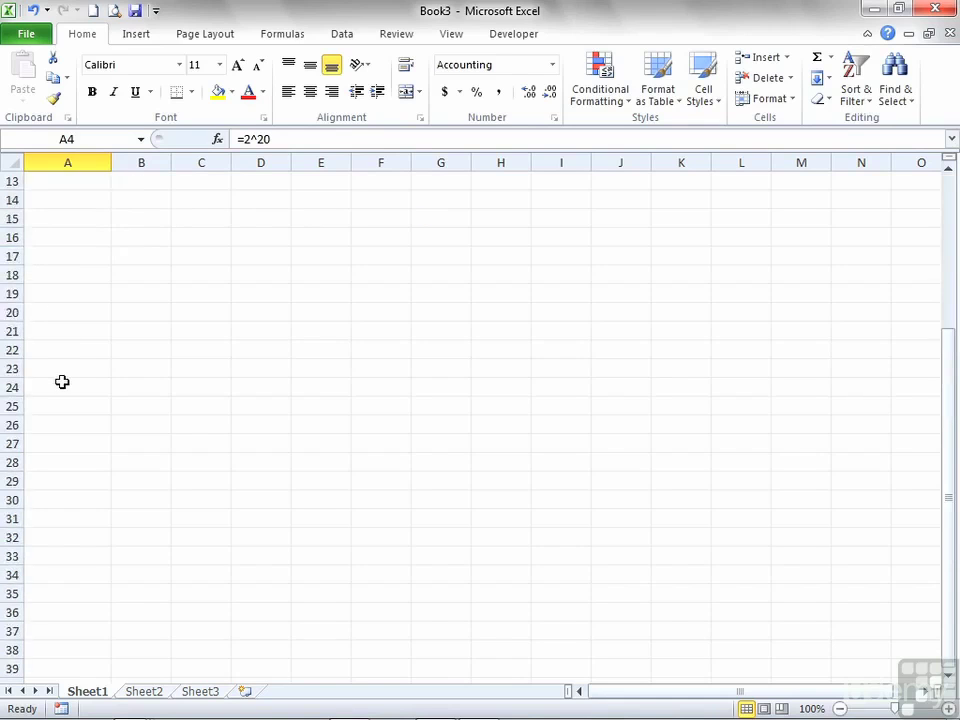
scroll(62, 381, "up", 4)
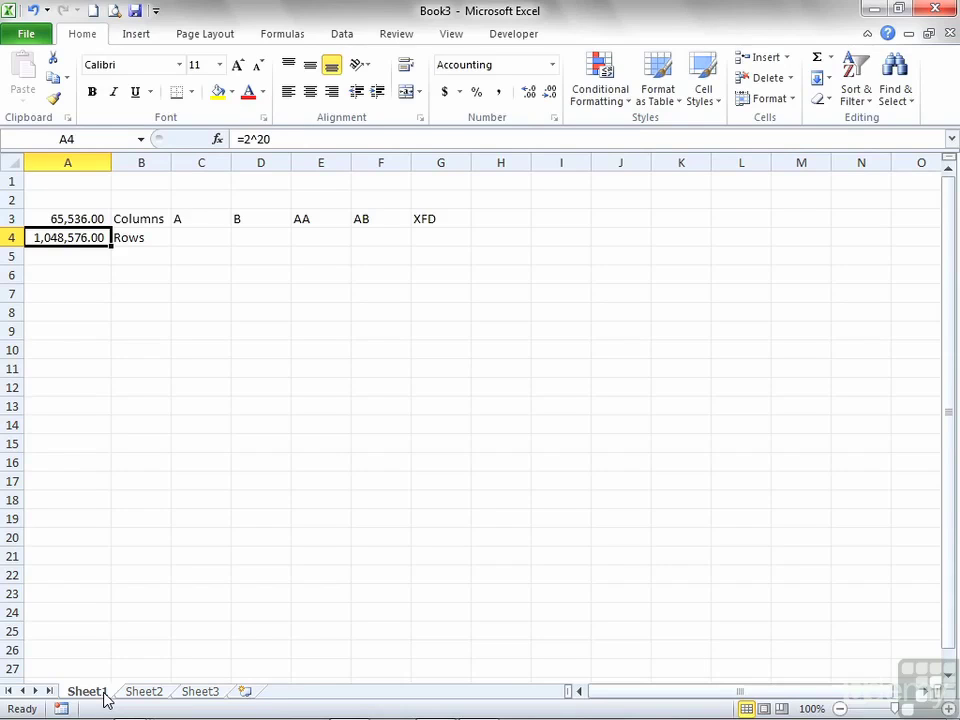
Enter .xlsx in A7 and .xls in A8, rejecting the AutoComplete suggestion
left_click(91, 297)
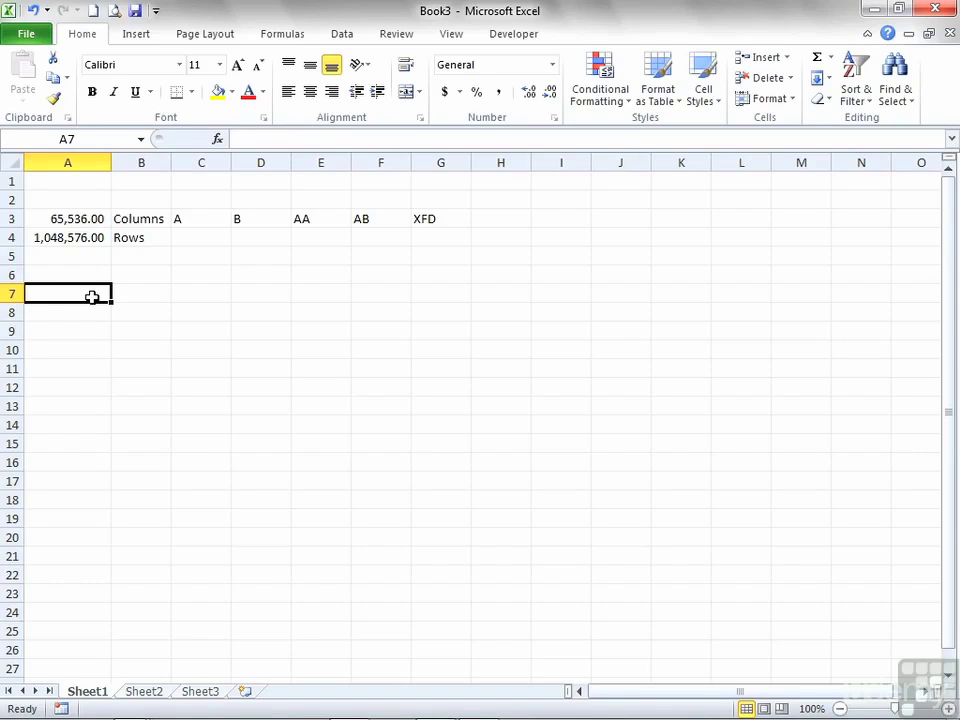
type(".")
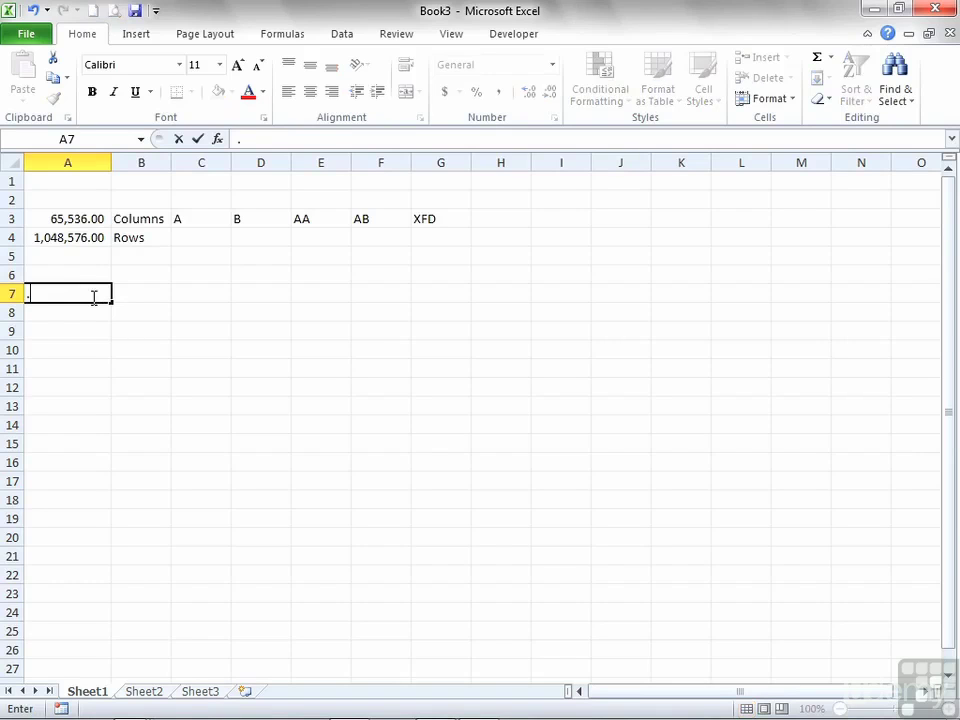
type("xlsx")
key("Return")
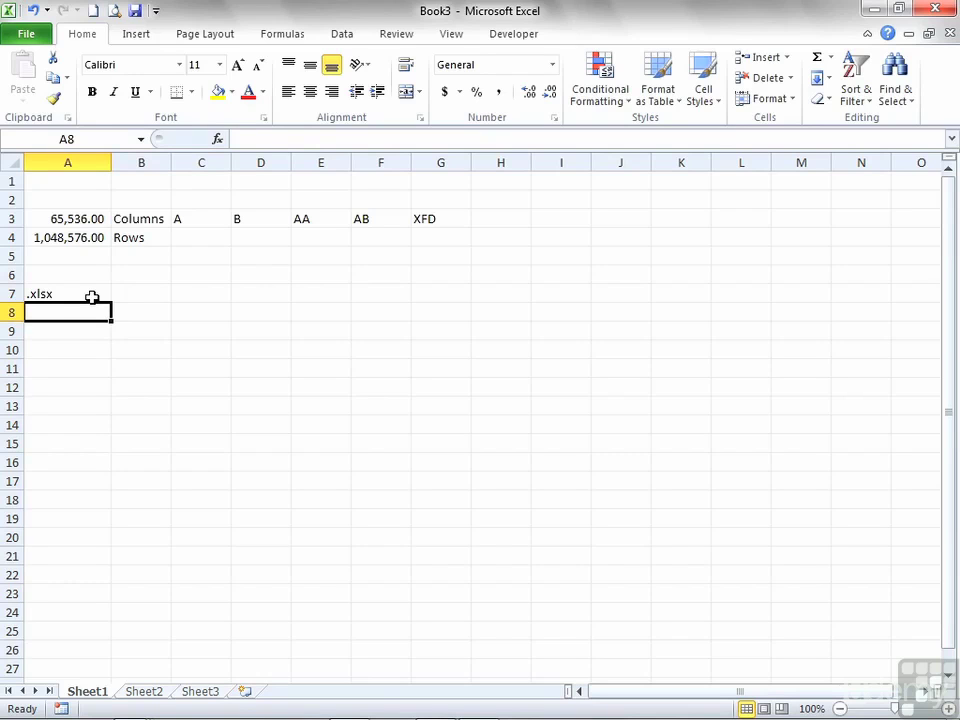
type(".xlsx")
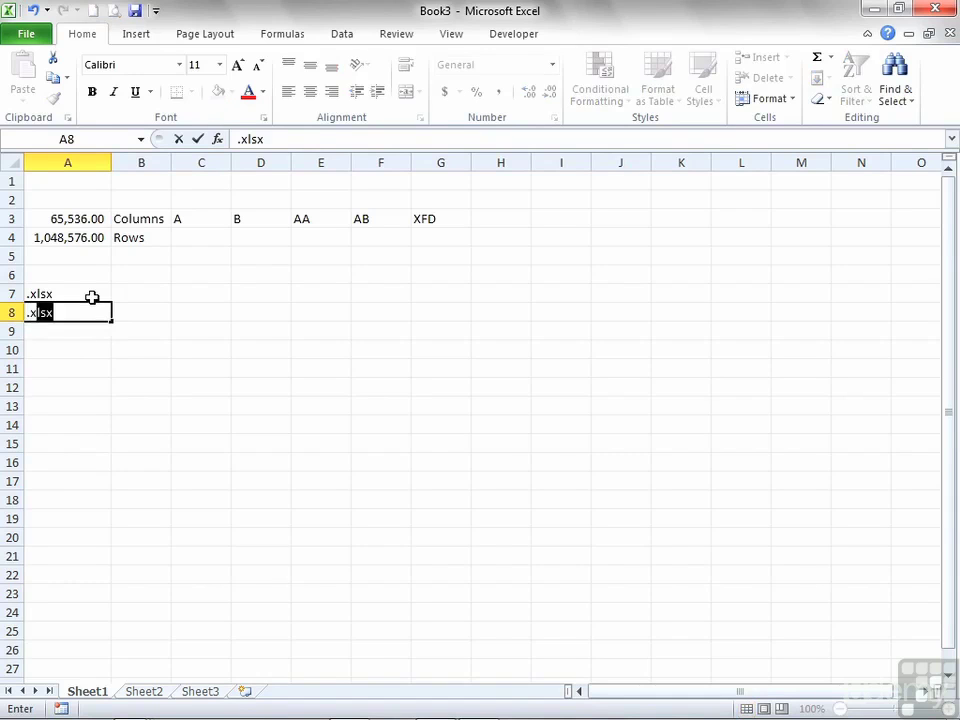
key("Delete")
key("Return")
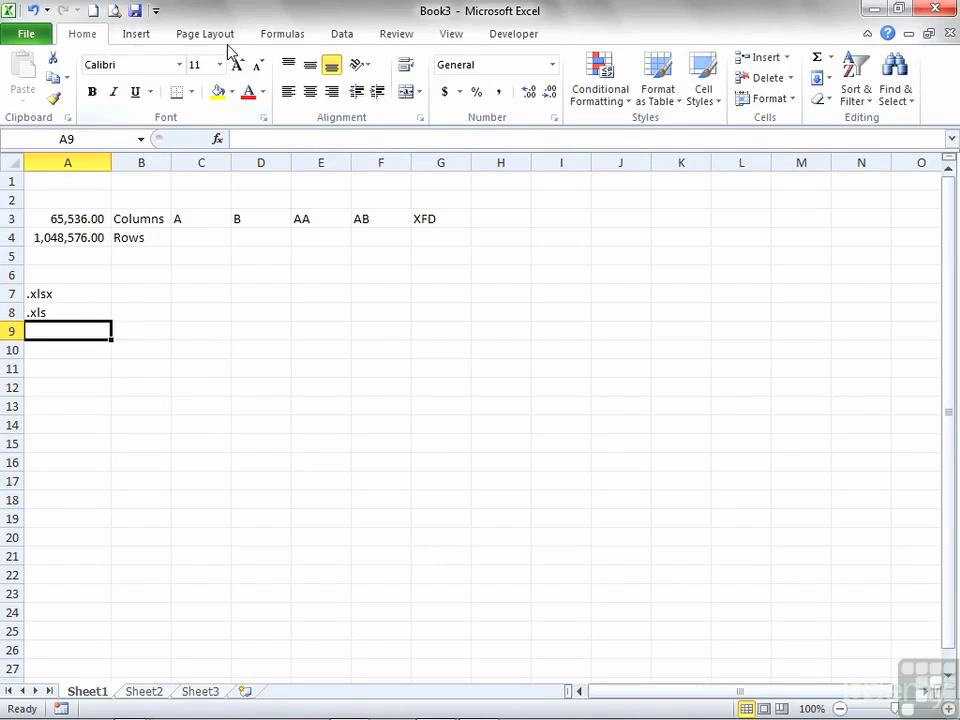
left_click(137, 35)
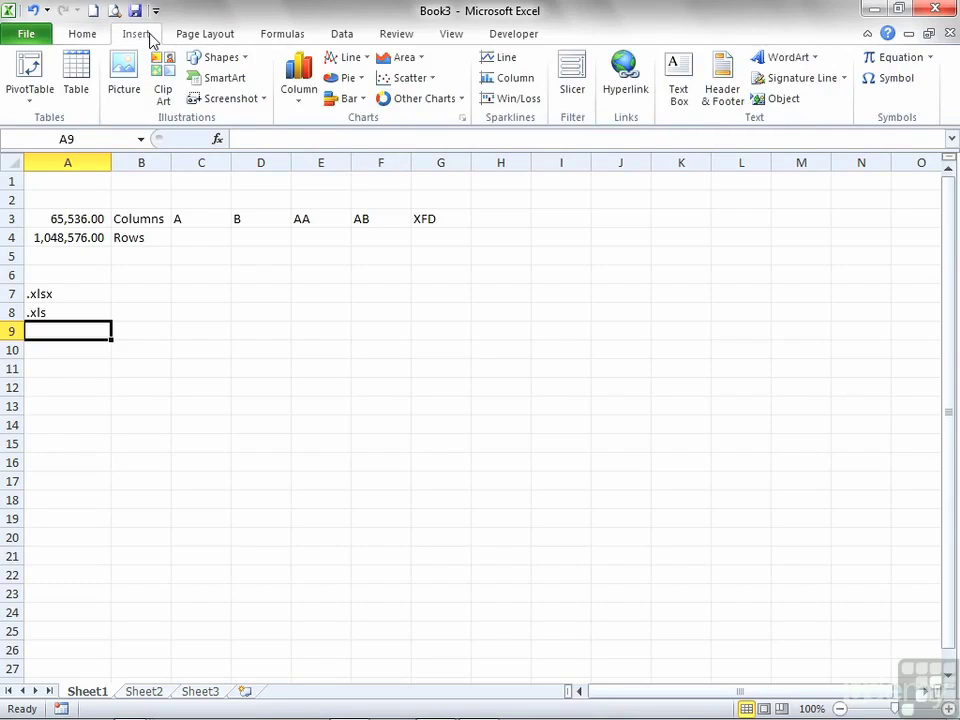
left_click(192, 38)
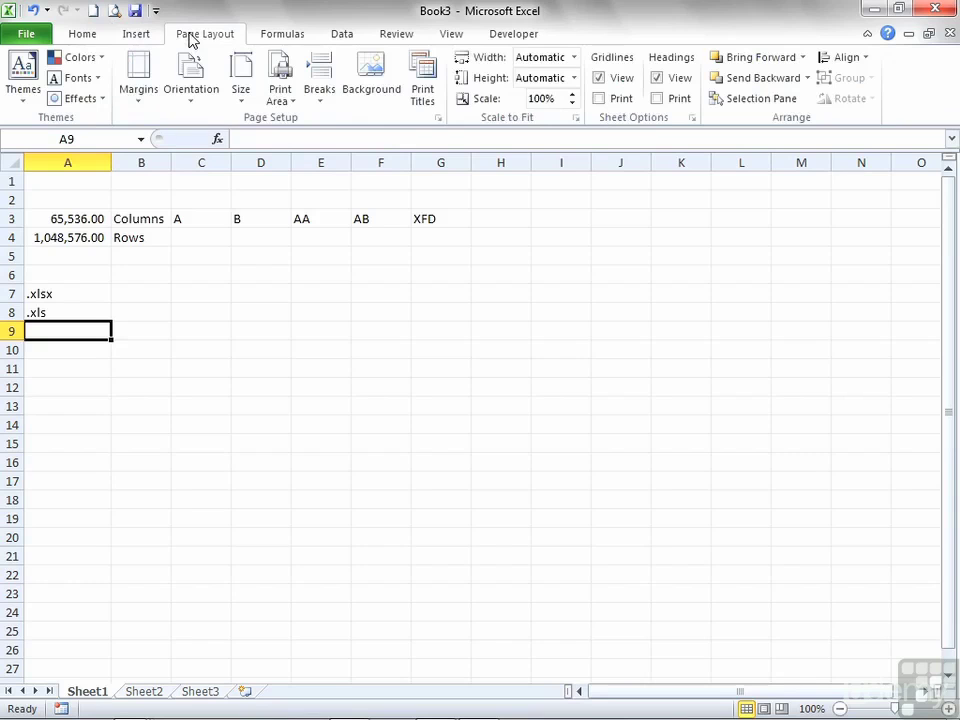
left_click(286, 35)
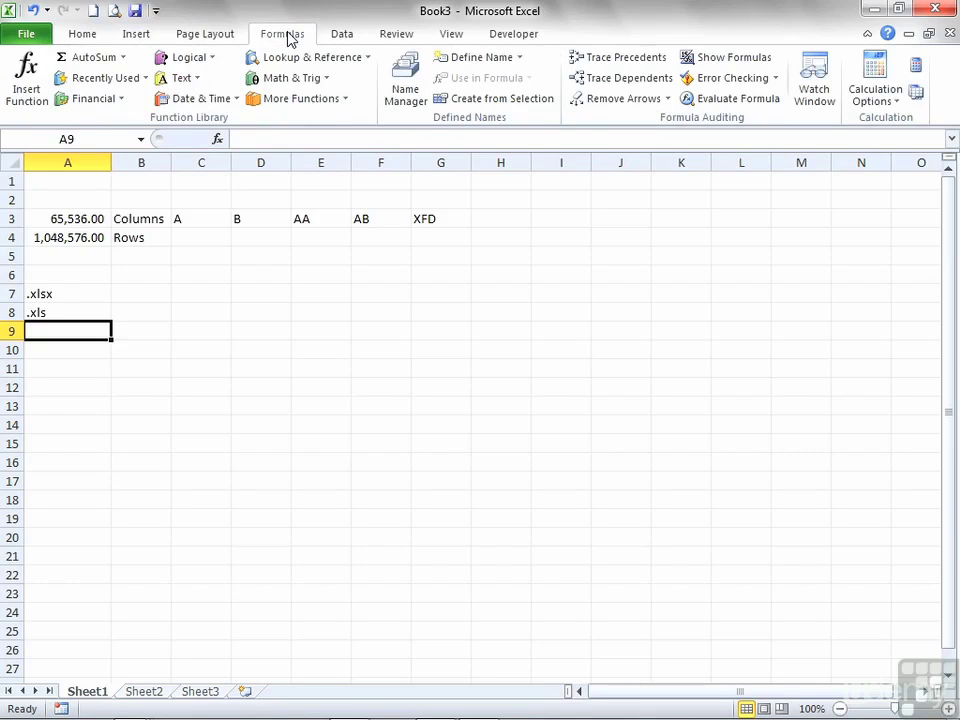
left_click(342, 38)
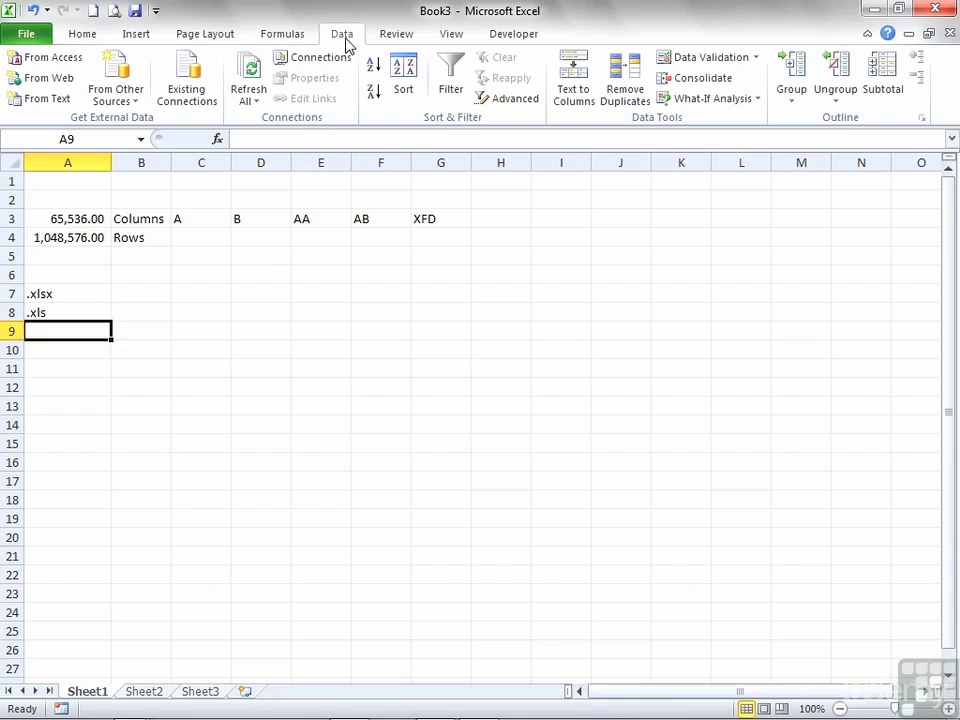
left_click(401, 37)
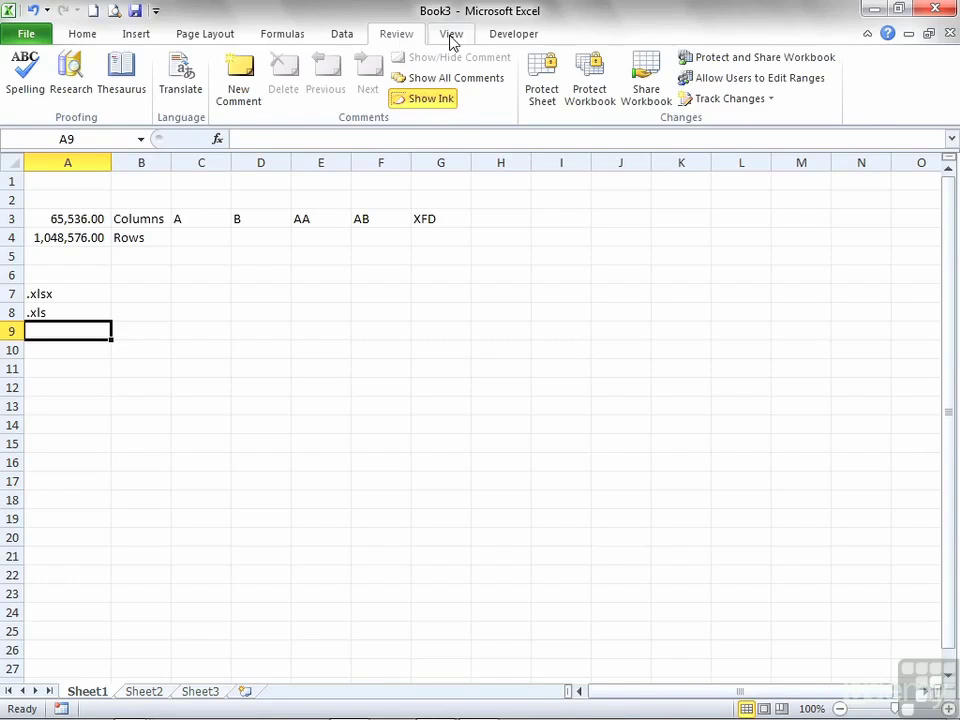
left_click(451, 36)
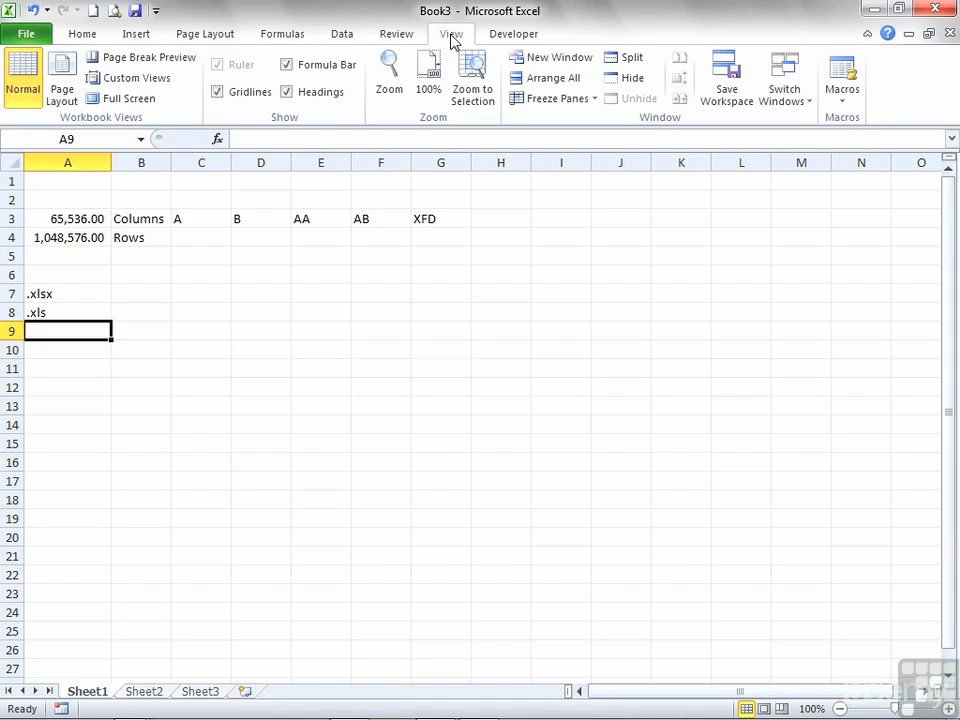
left_click(520, 38)
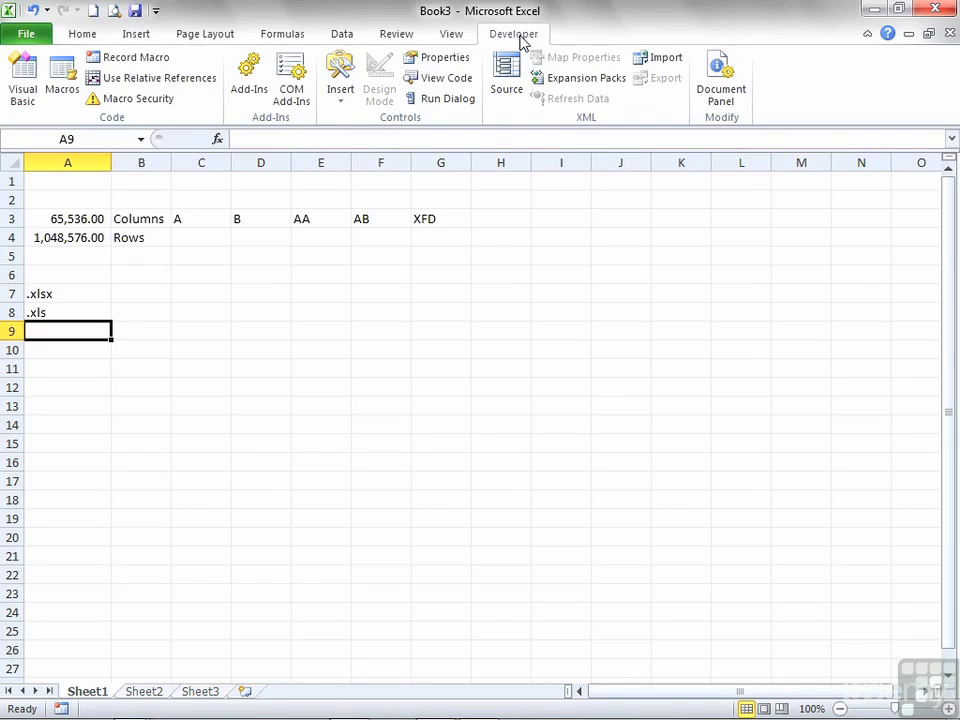
left_click(80, 34)
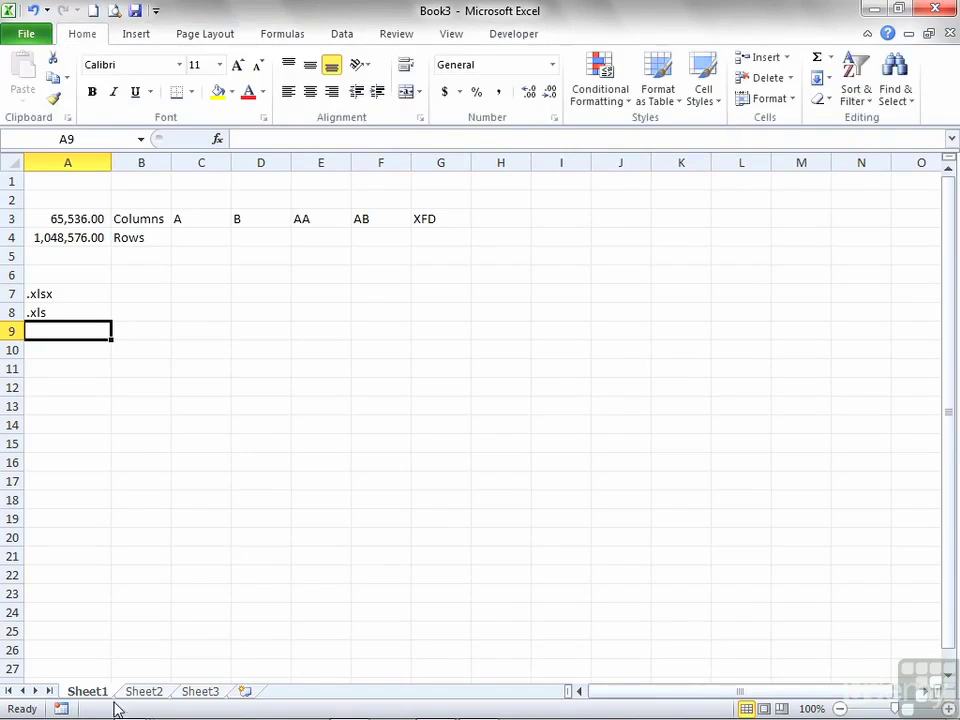
On Sheet2, select the blue arrow SmartArt, browse its Design and Format tabs, then select the green note shape
left_click(146, 692)
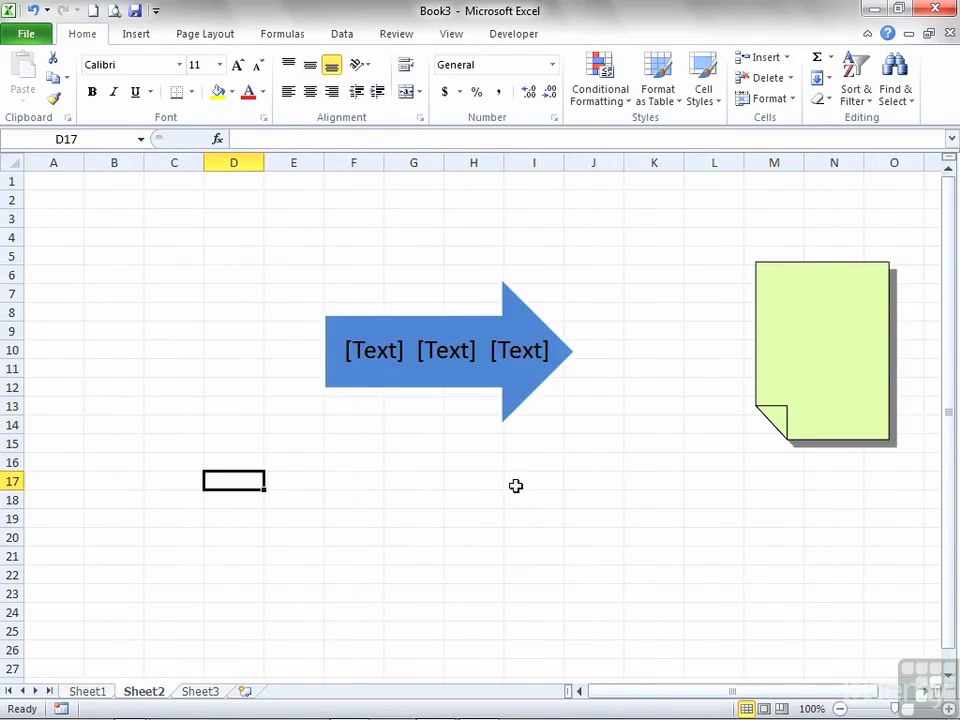
left_click(436, 381)
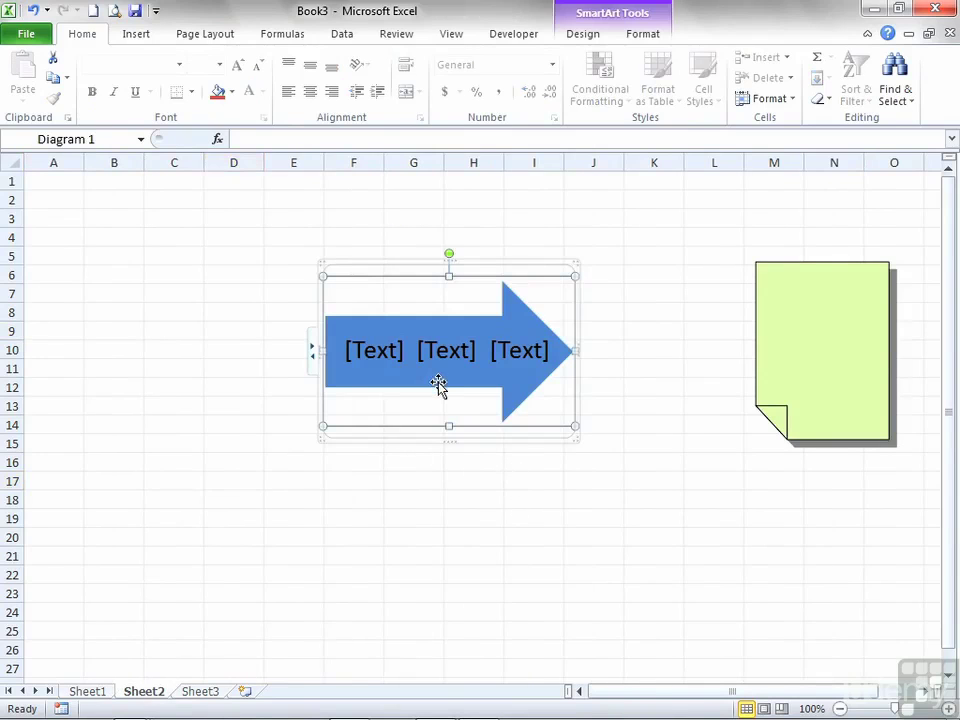
left_click(591, 36)
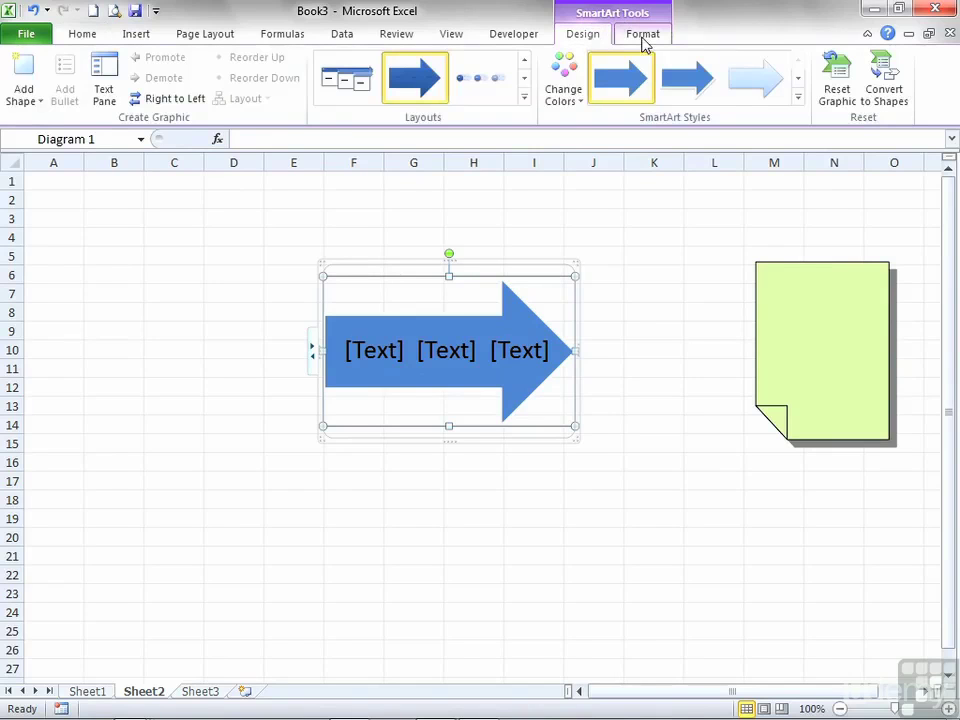
left_click(642, 38)
left_click(568, 37)
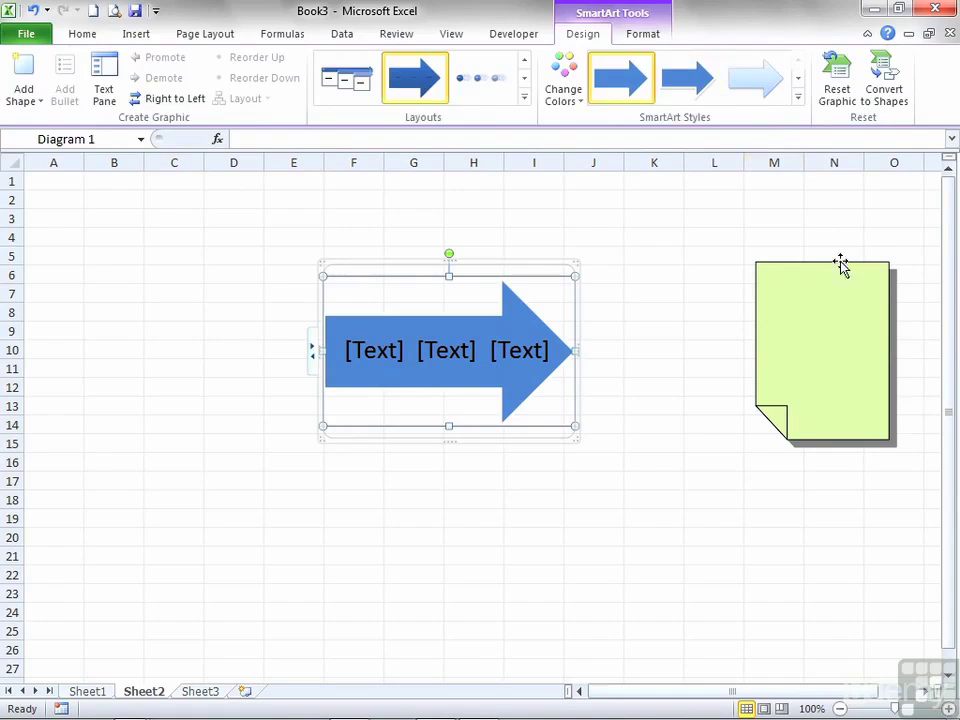
left_click(845, 320)
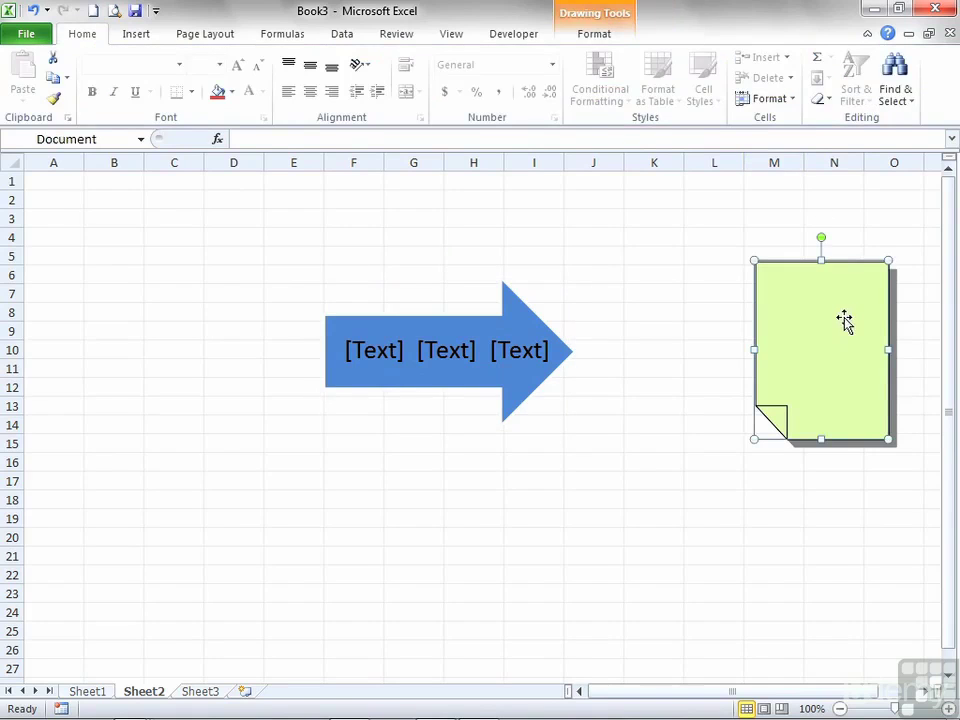
View the note shape's Drawing Tools Format options, then deselect it by selecting cell K4
left_click(594, 34)
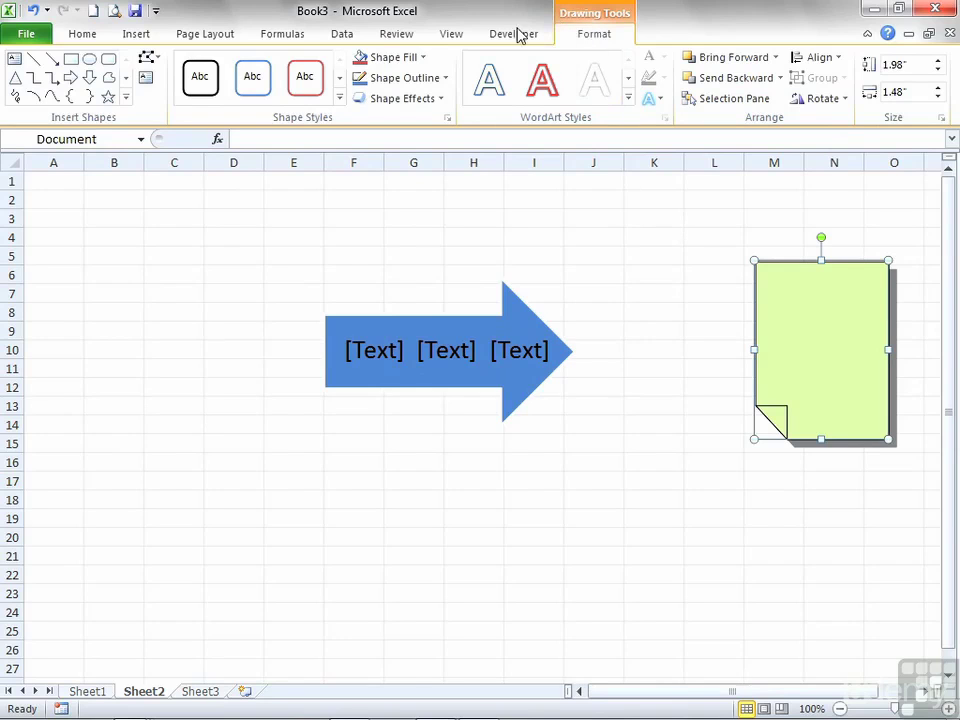
left_click(651, 238)
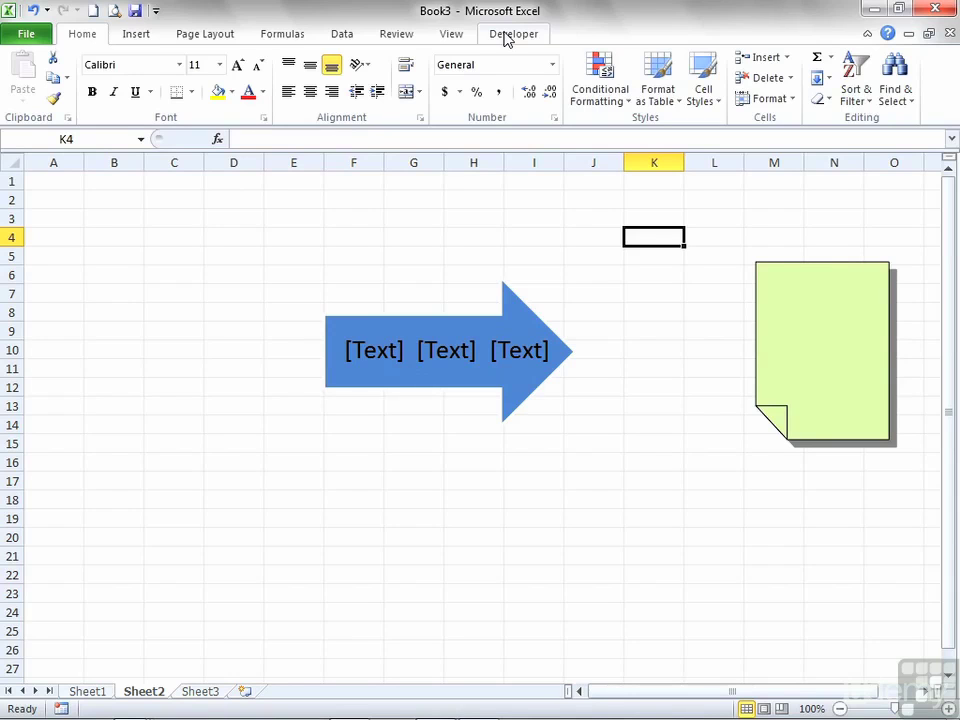
Cycle through the View, Review, Data, Formulas, Page Layout, Insert and Home tabs, then show Book3's File info
left_click(451, 34)
left_click(396, 34)
left_click(341, 34)
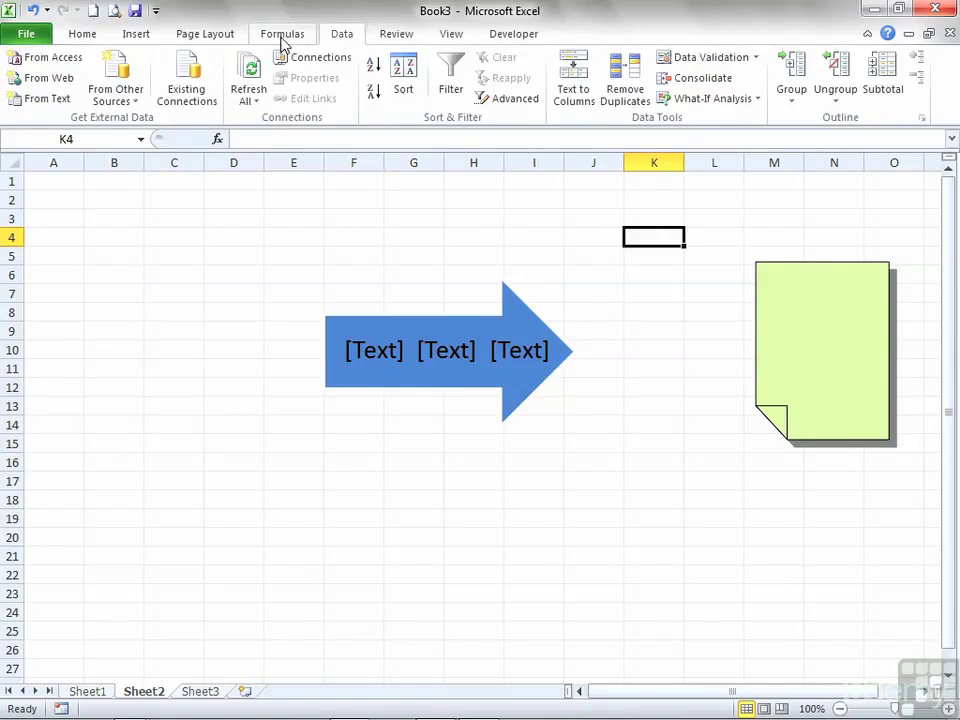
left_click(281, 34)
left_click(206, 34)
left_click(138, 34)
left_click(86, 36)
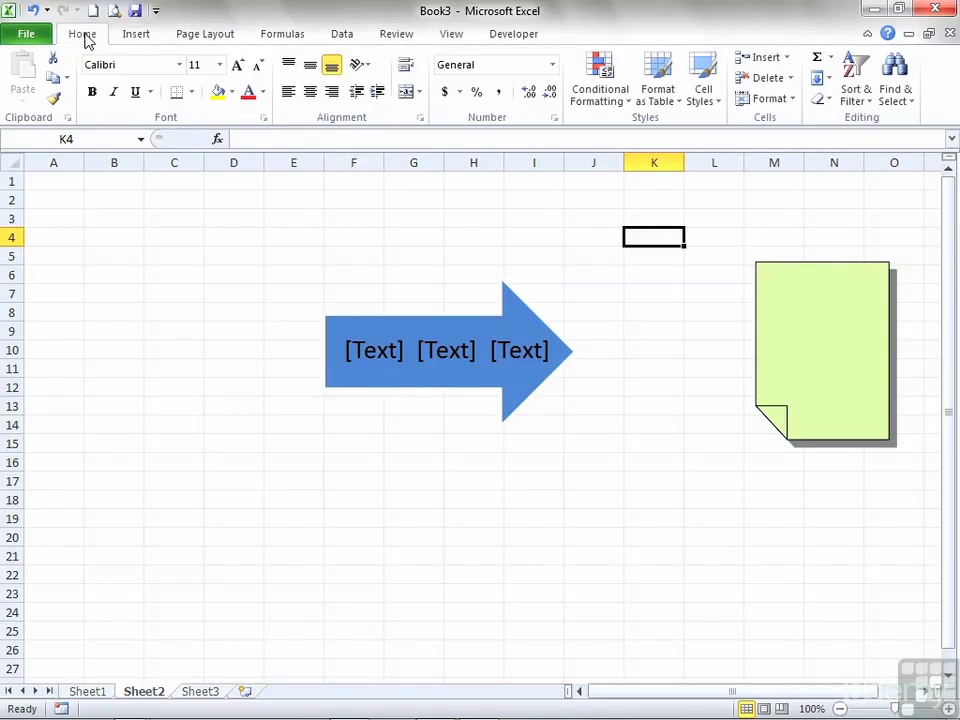
left_click(24, 38)
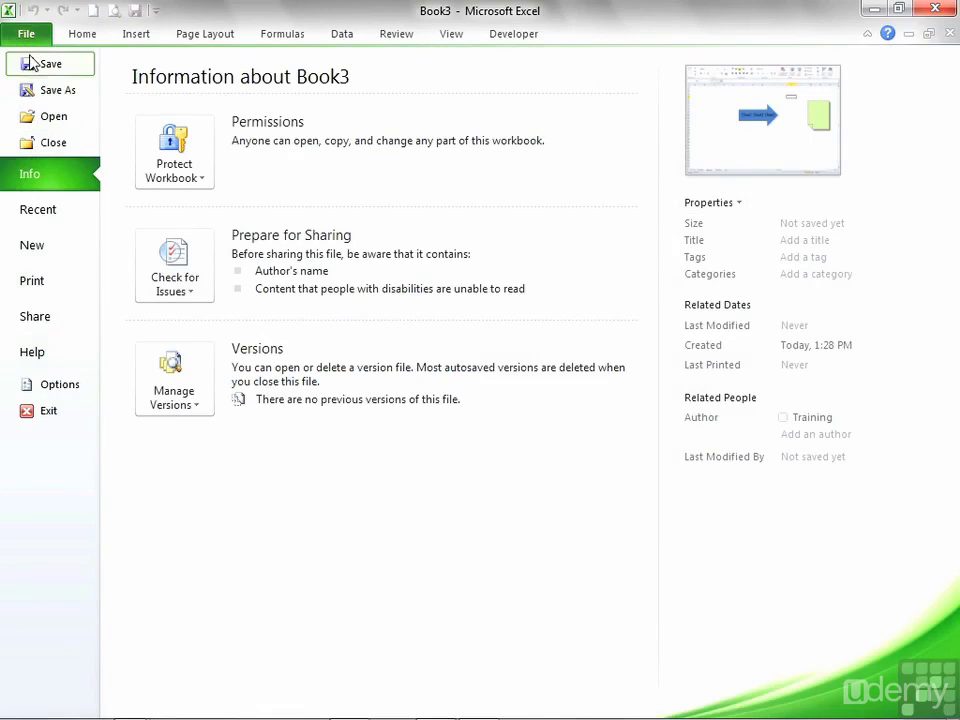
Leave Backstage view and return to Sheet2 with the Home tab showing
left_click(84, 34)
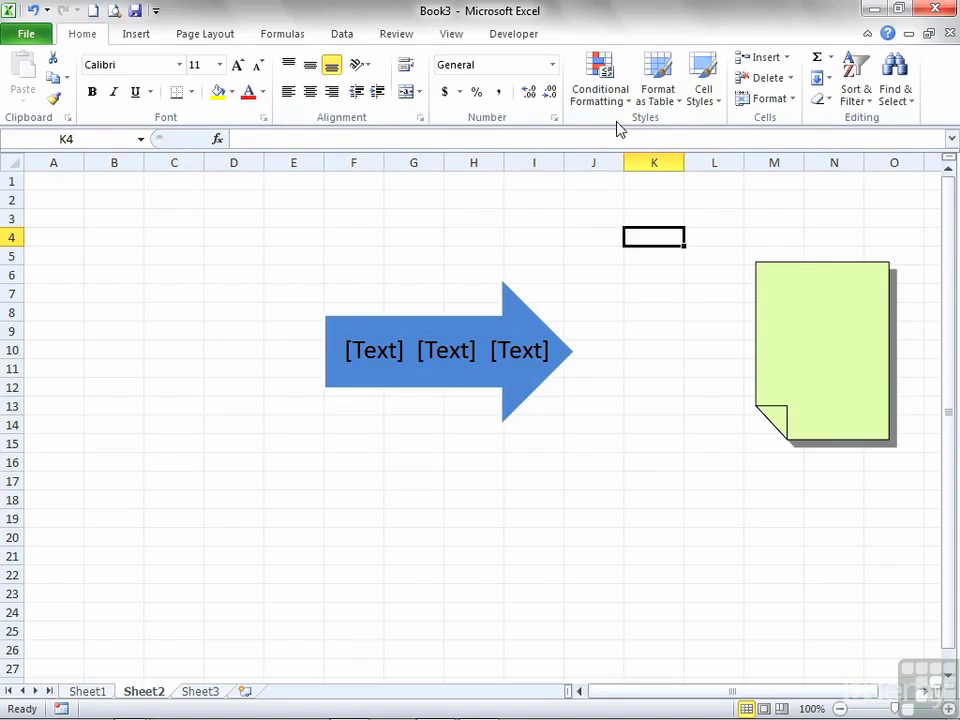
Open and cancel the Number format dialog, then the Insert tab's full chart types list
left_click(555, 119)
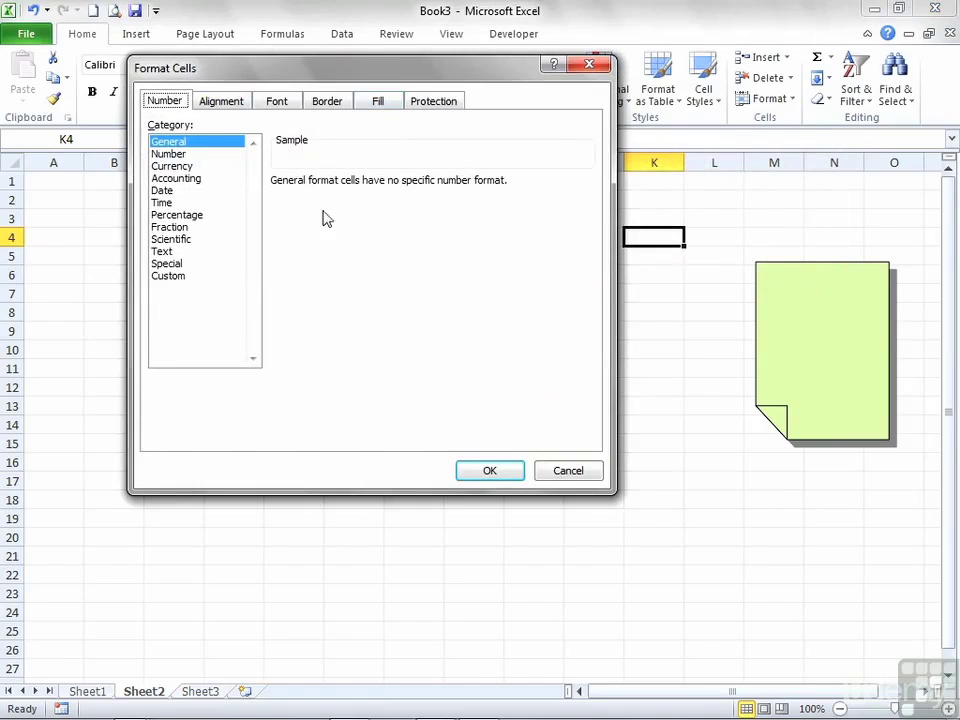
left_click(566, 477)
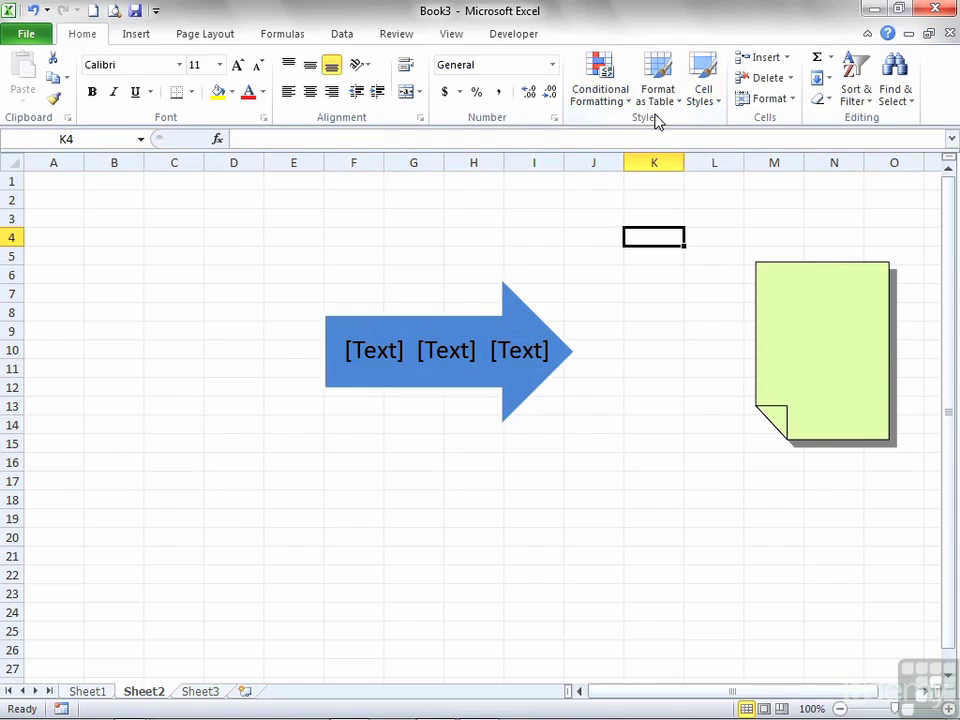
left_click(137, 36)
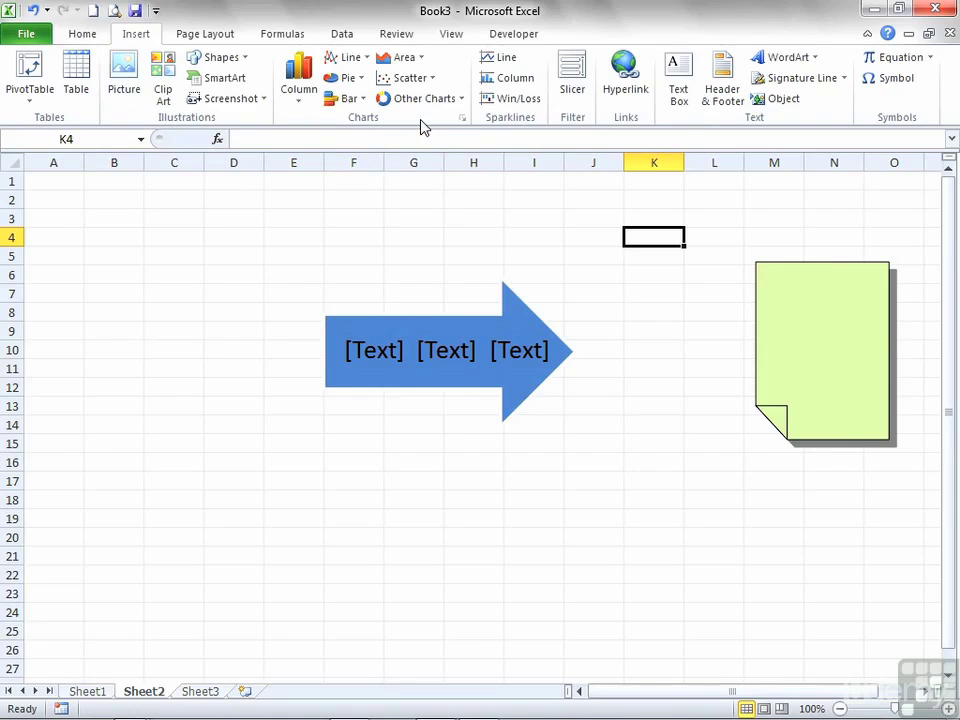
left_click(461, 119)
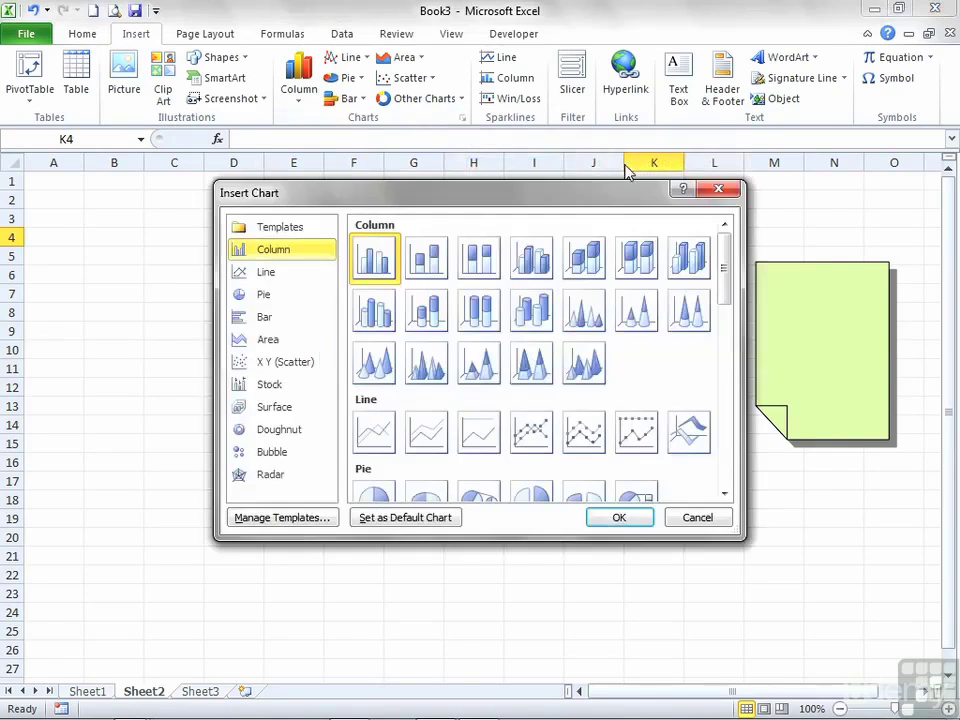
key("Escape")
Move through Formulas to the Data tab and open then cancel the Outline settings dialog
left_click(300, 36)
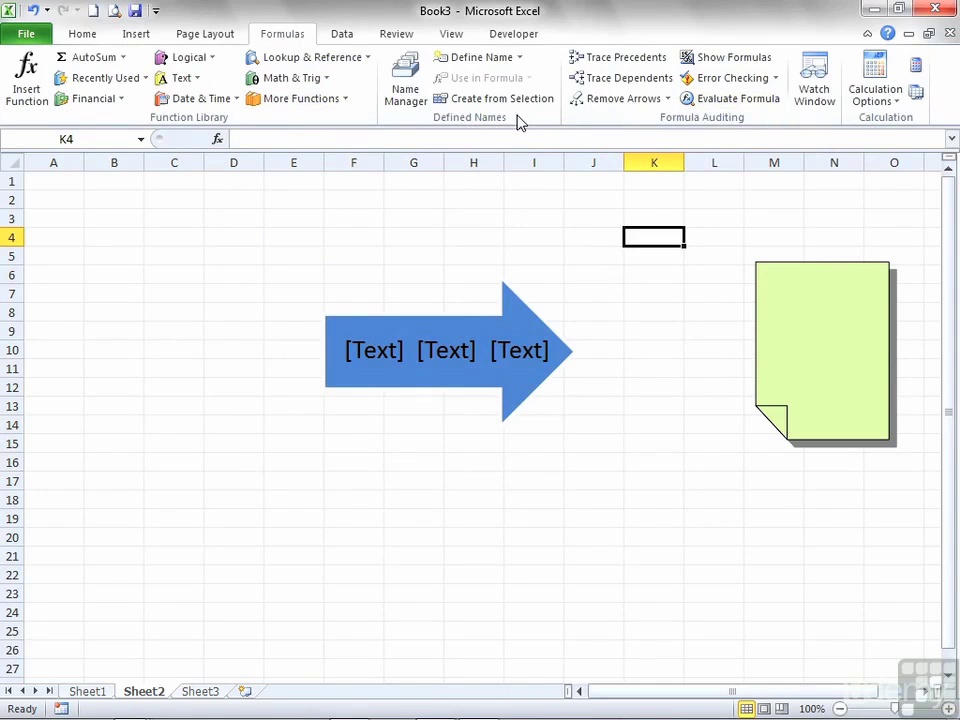
left_click(343, 36)
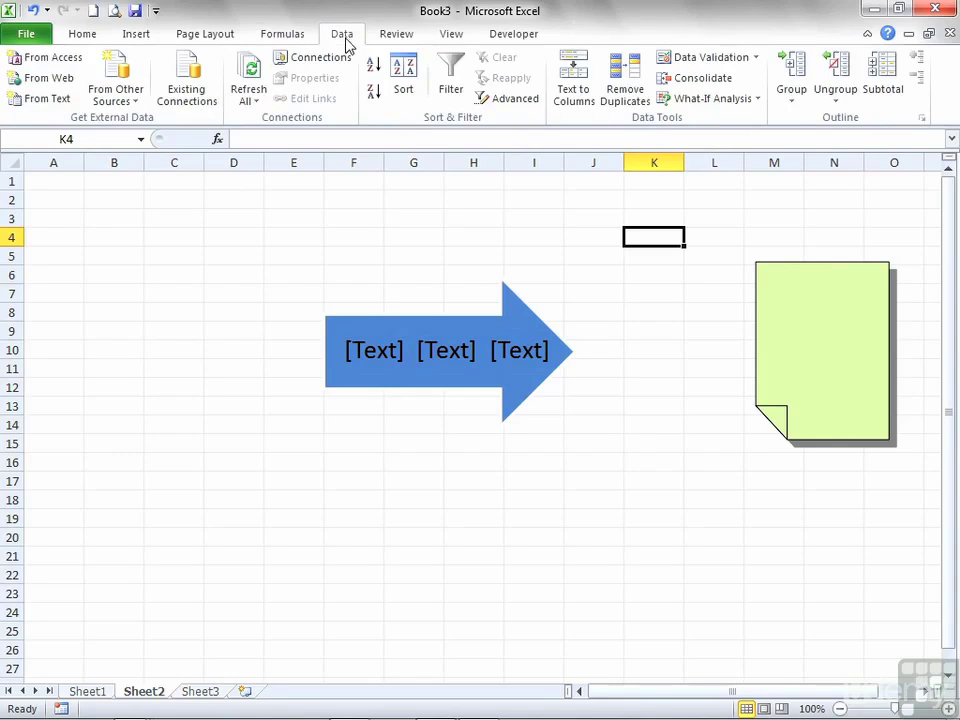
left_click(922, 120)
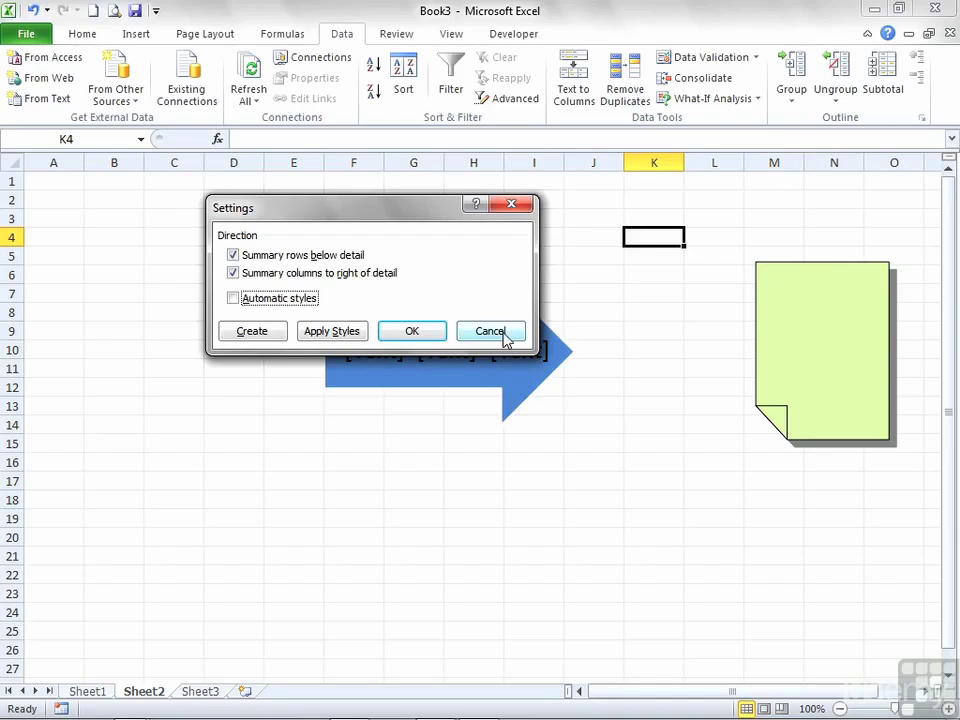
left_click(504, 335)
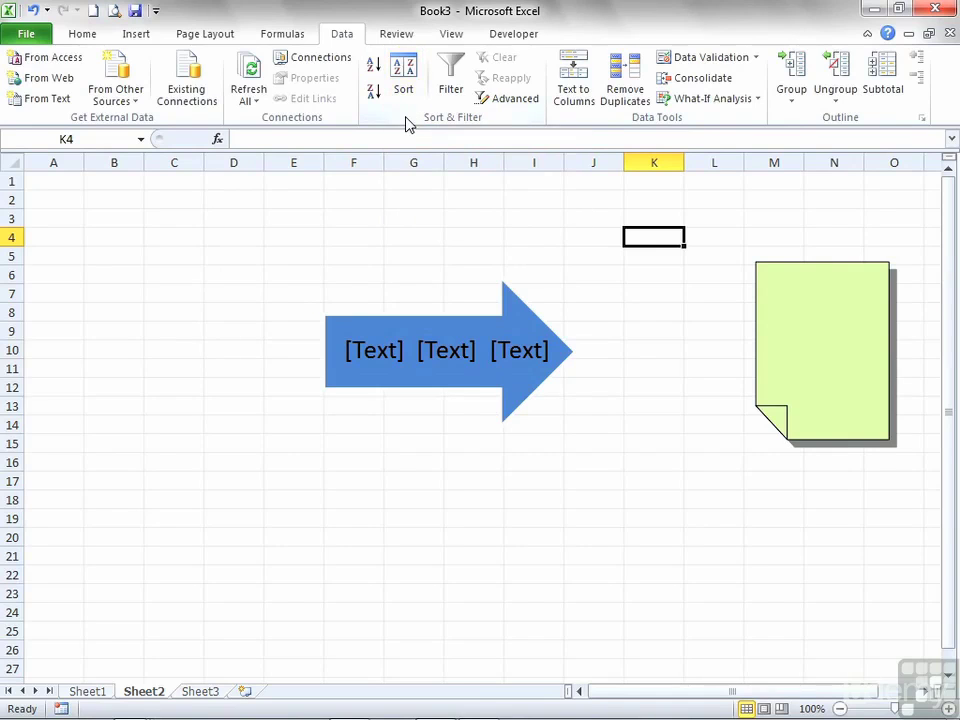
left_click(536, 121)
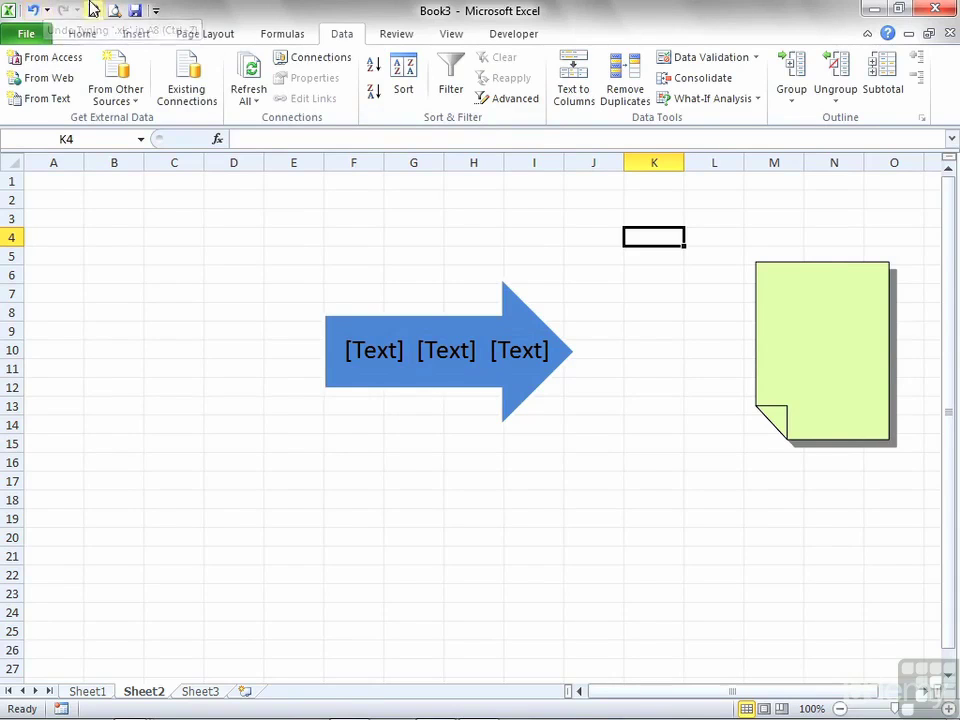
left_click(156, 12)
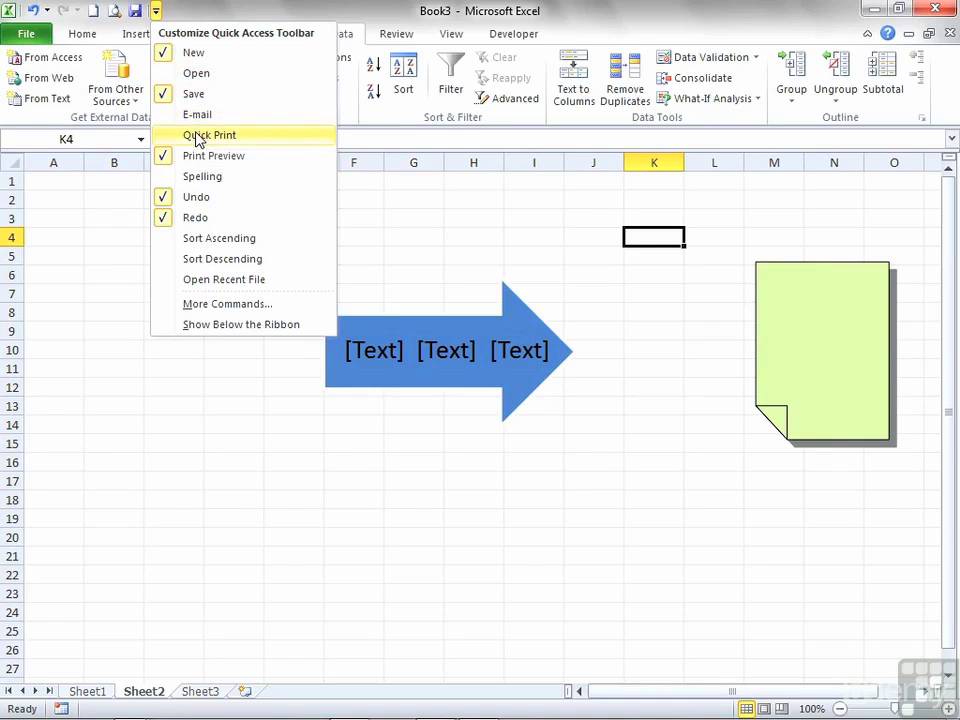
left_click(199, 184)
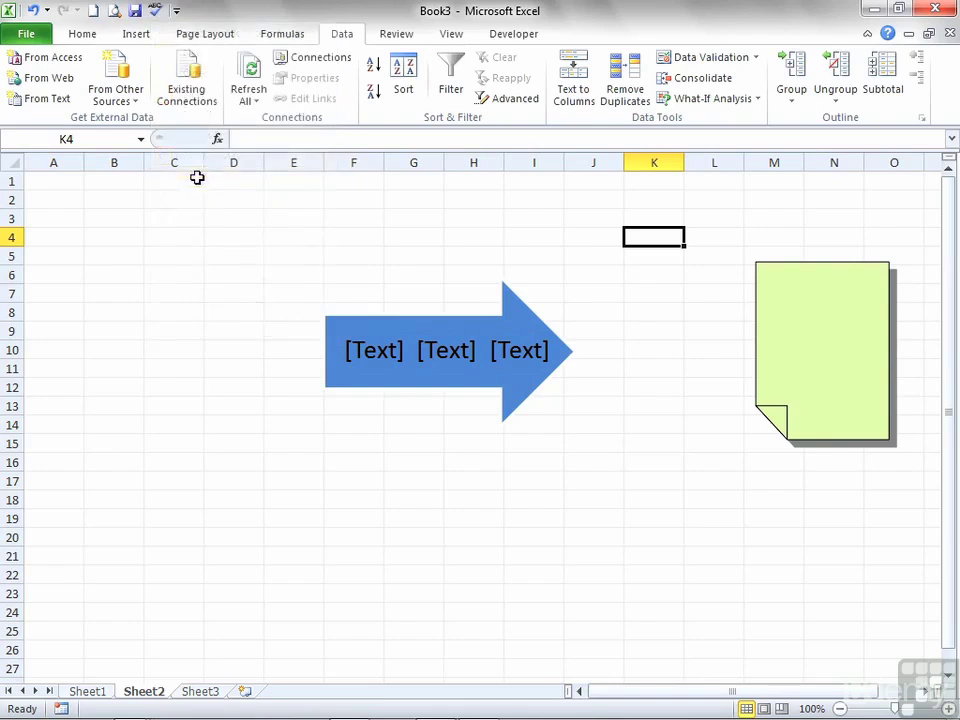
left_click(177, 12)
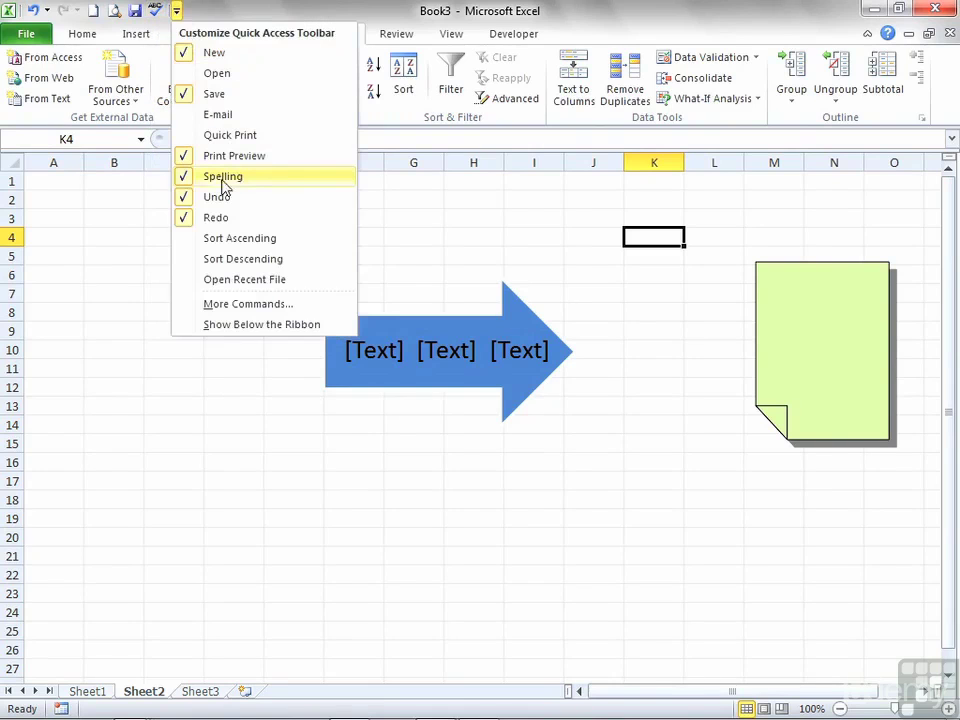
left_click(192, 178)
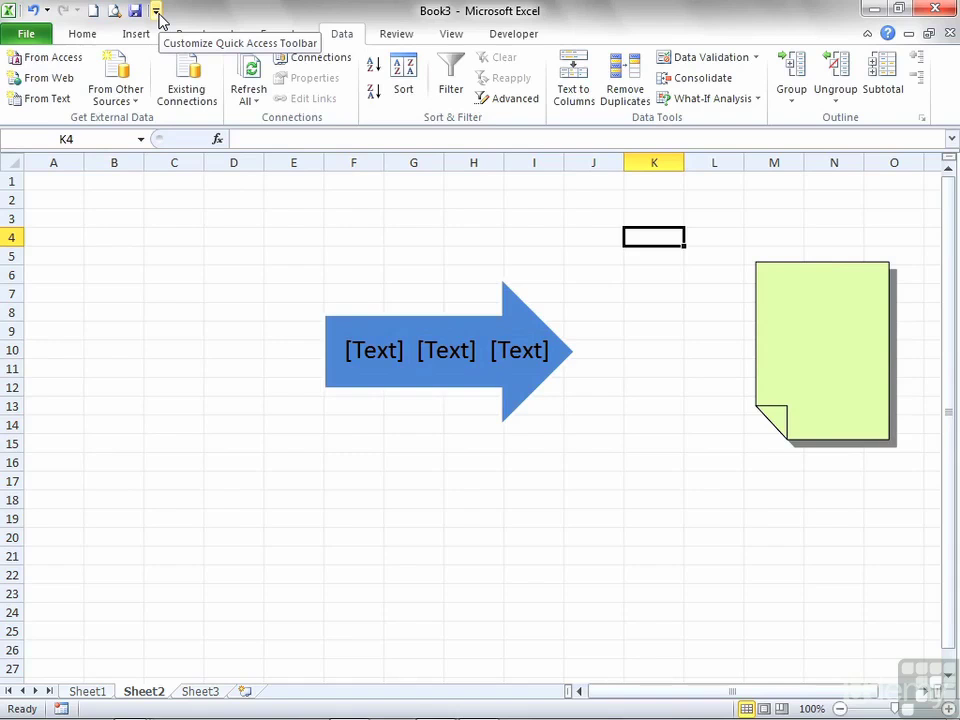
Minimize the ribbon to tab names and temporarily preview the Insert commands
double_click(341, 36)
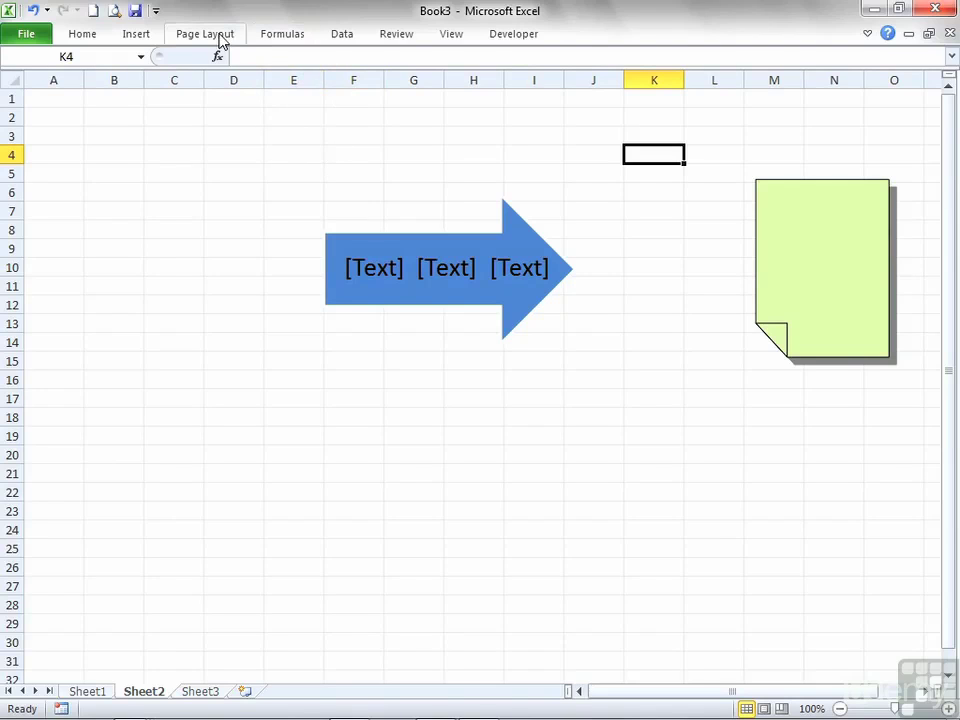
left_click(137, 34)
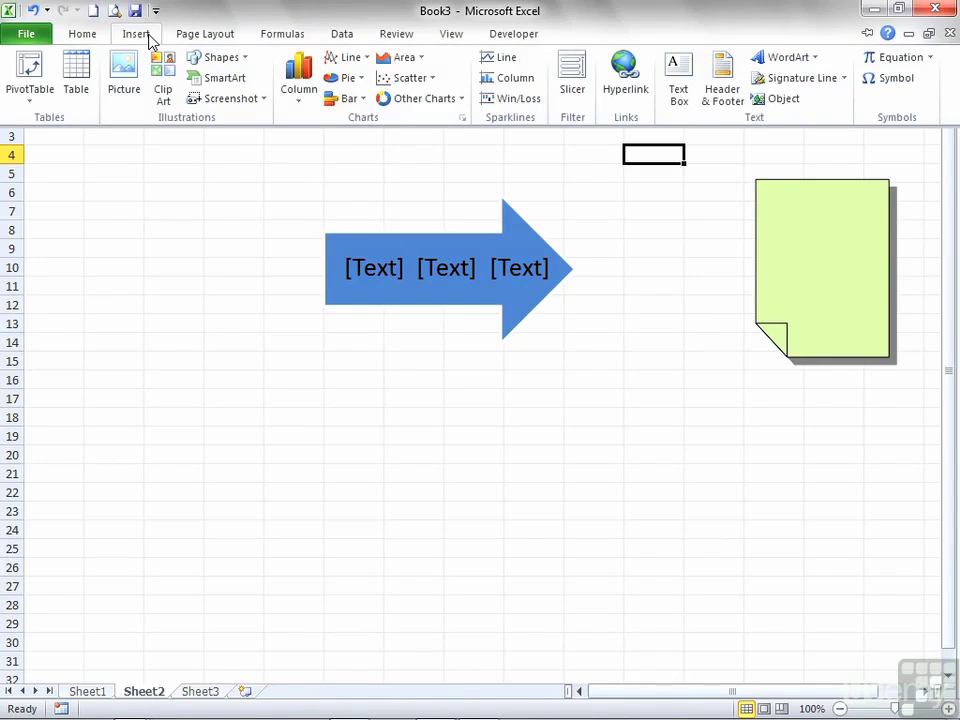
left_click(206, 199)
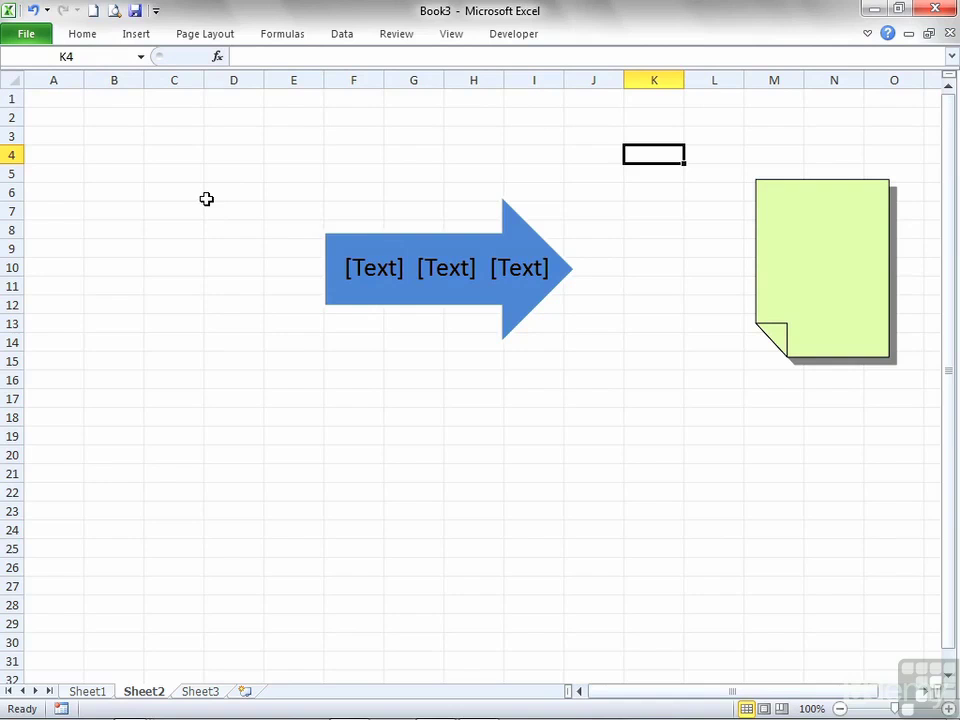
left_click(140, 36)
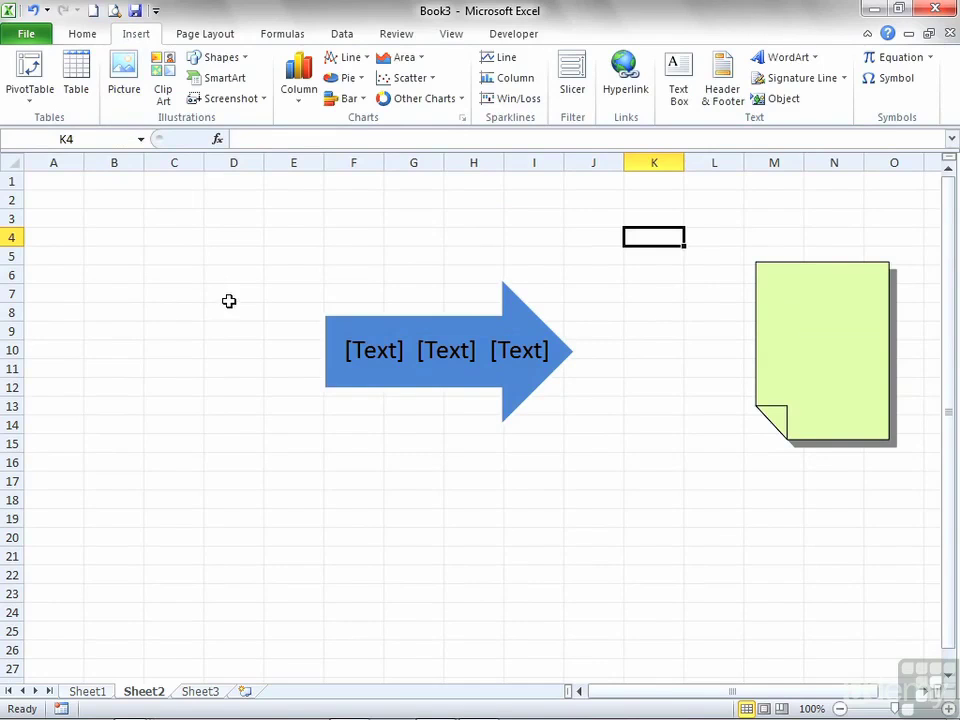
Collapse the ribbon again, peek at Insert, Page Layout and Formulas, then pin it open on Formulas
double_click(138, 35)
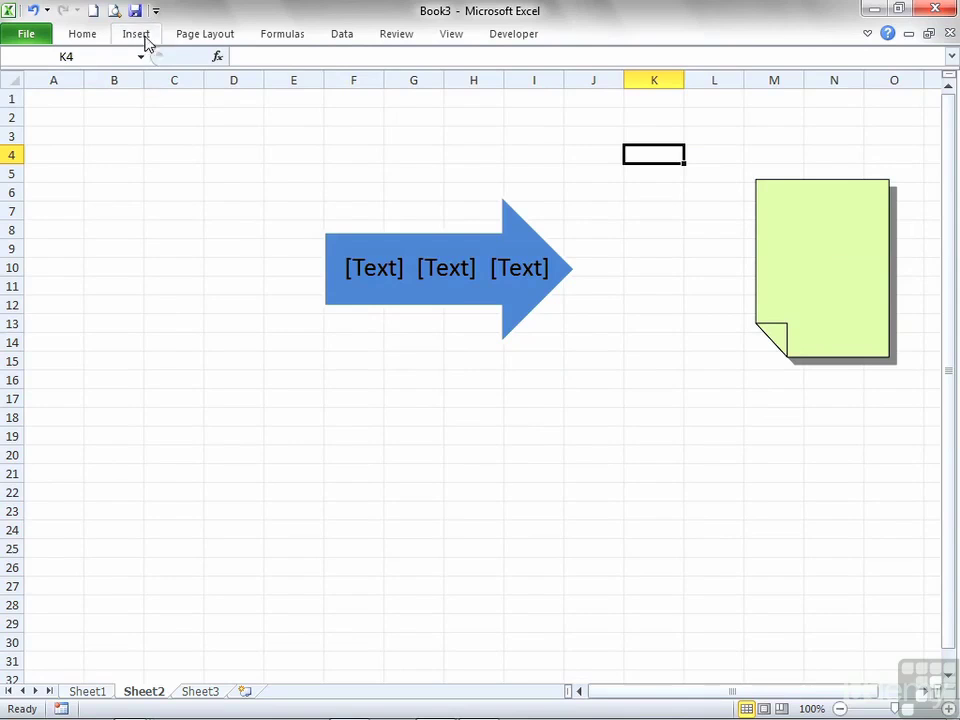
left_click(143, 36)
left_click(196, 36)
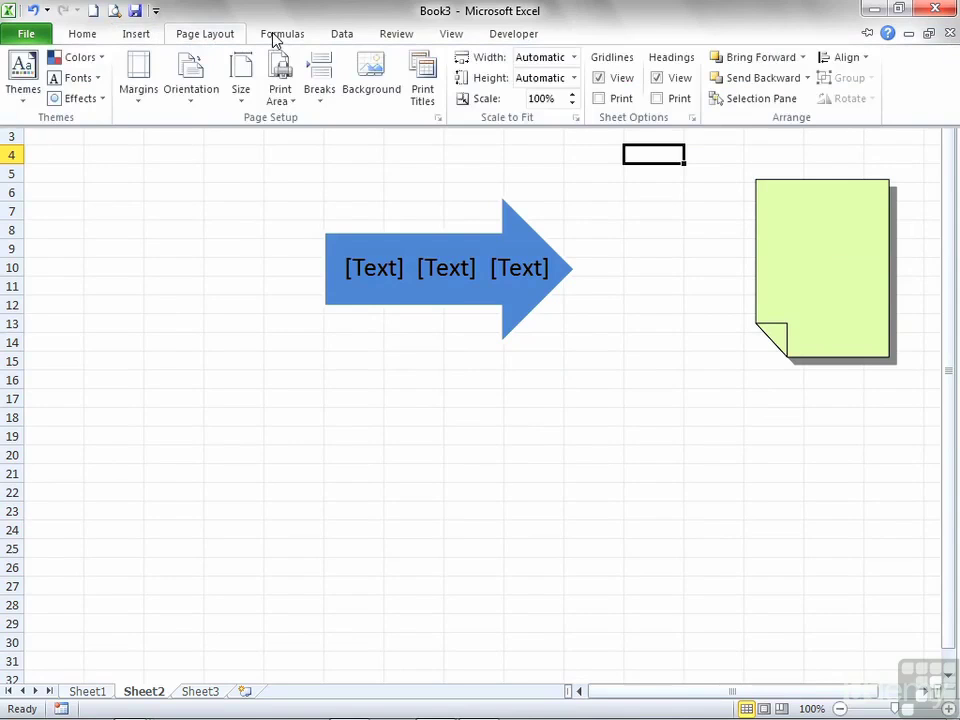
left_click(276, 38)
double_click(283, 34)
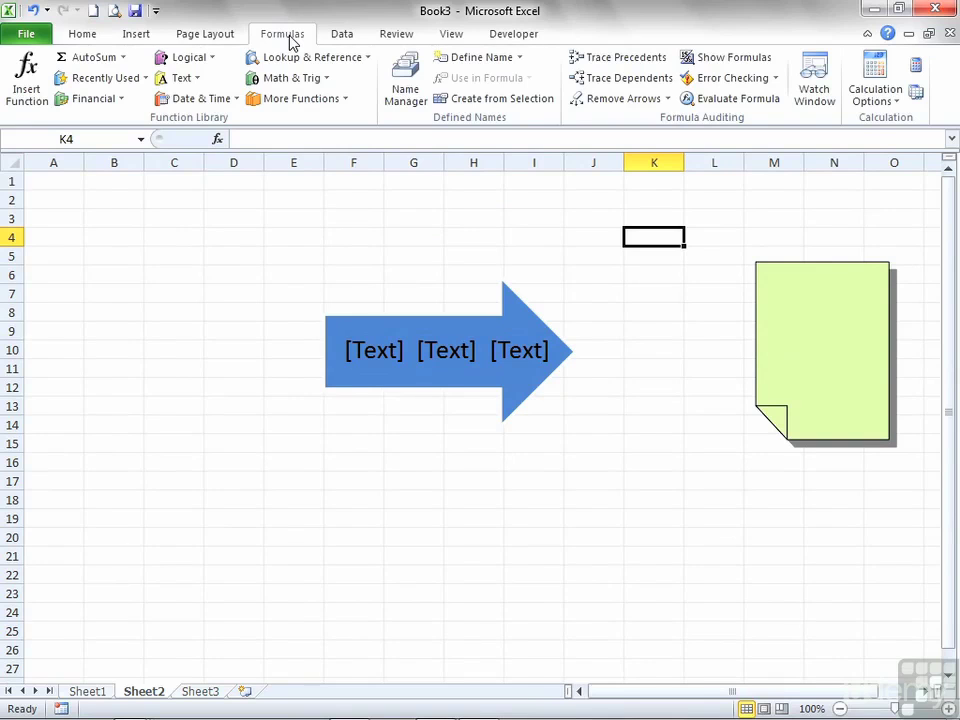
On Sheet1, check the =2^16 and =2^20 formulas in A3 and A4, then show the Data tab via Home and Insert
left_click(88, 691)
left_click(92, 219)
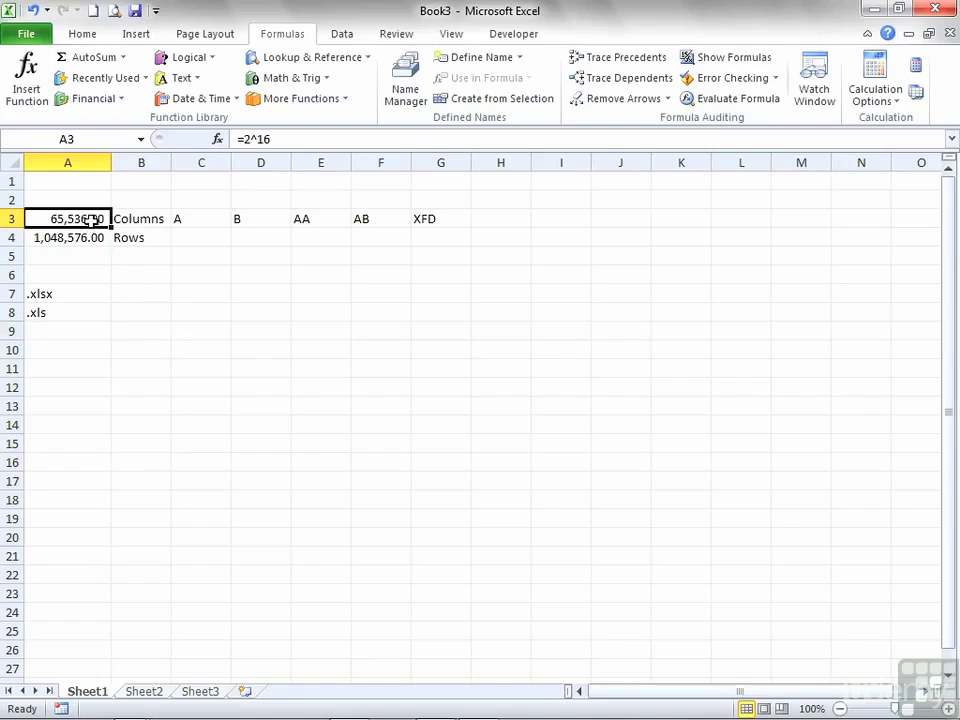
left_click(95, 238)
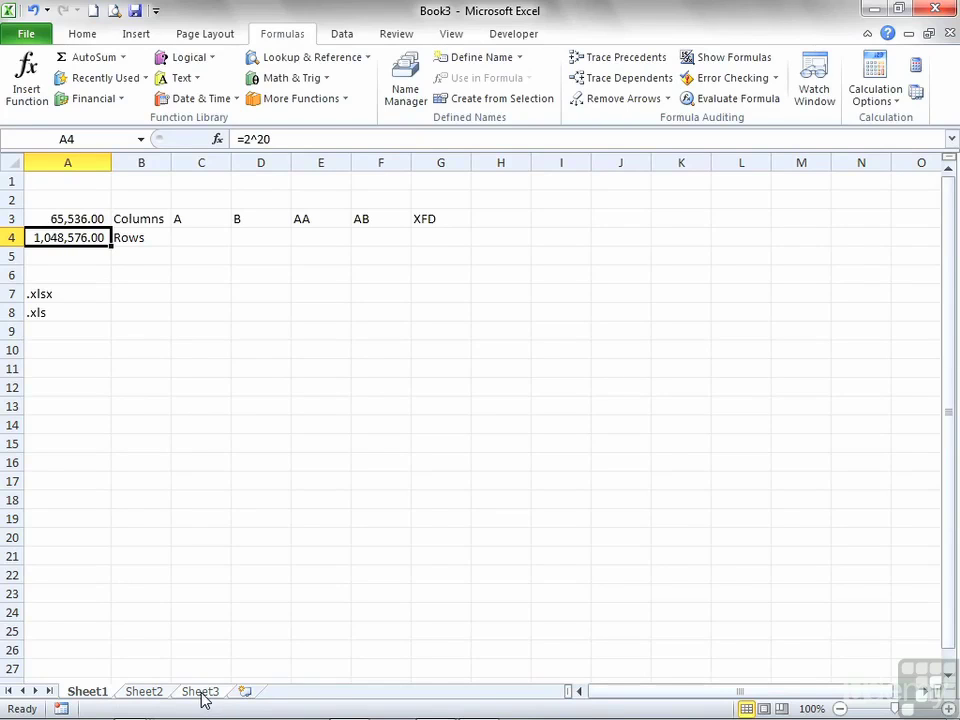
left_click(98, 40)
left_click(135, 40)
left_click(338, 40)
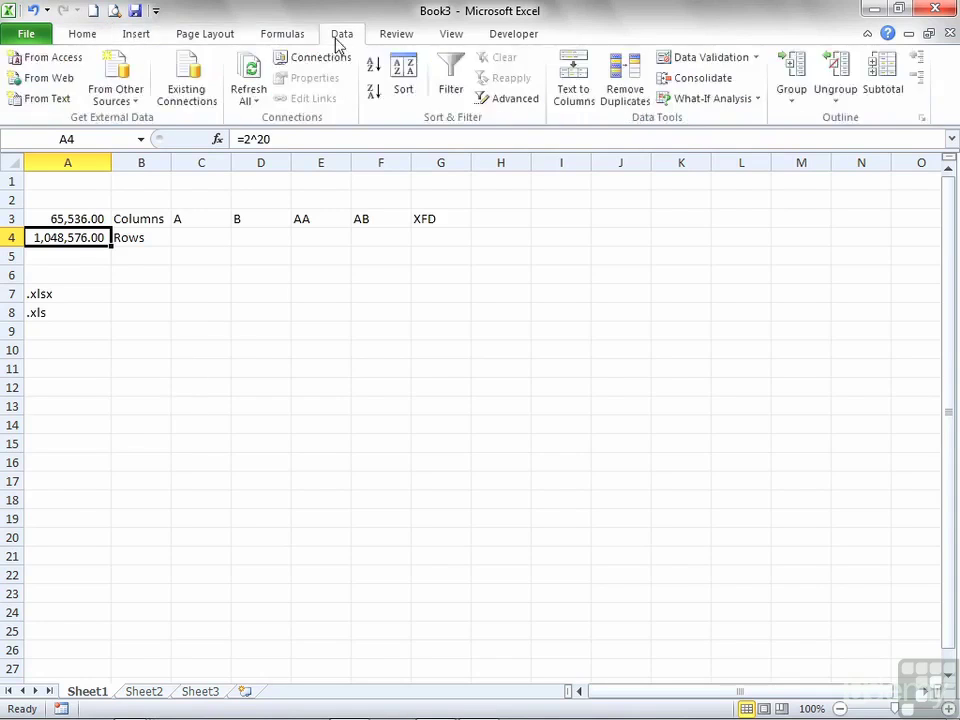